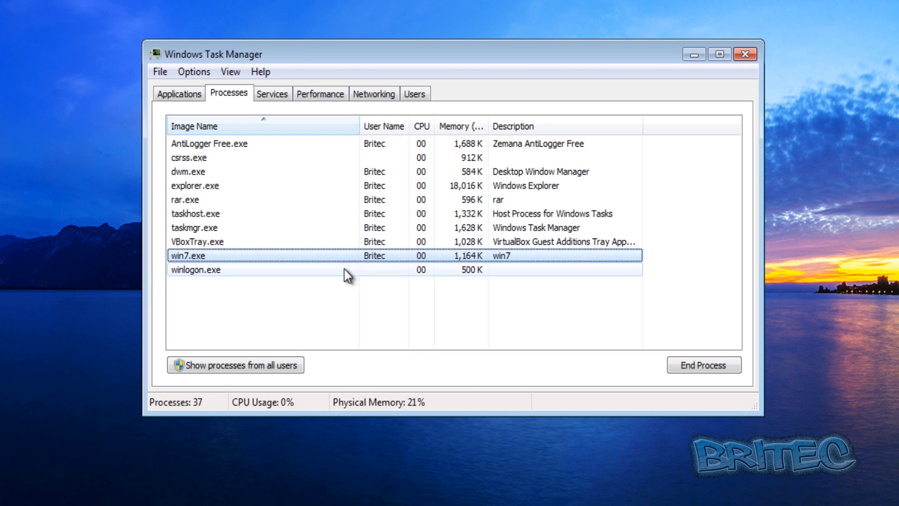
# - Open the file location of the rar.exe process to examine its folder, and close the folder window and Task Manager
pyautogui.click(175, 200)
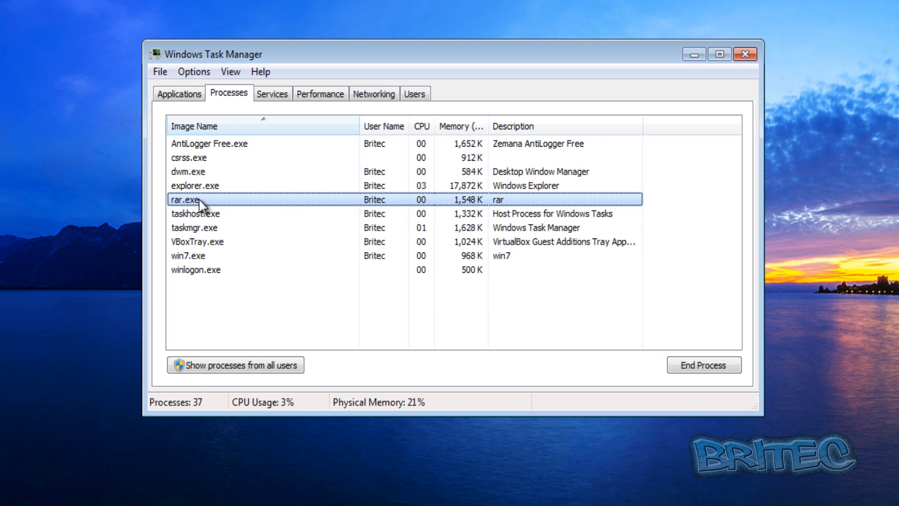
pyautogui.rightClick(198, 198)
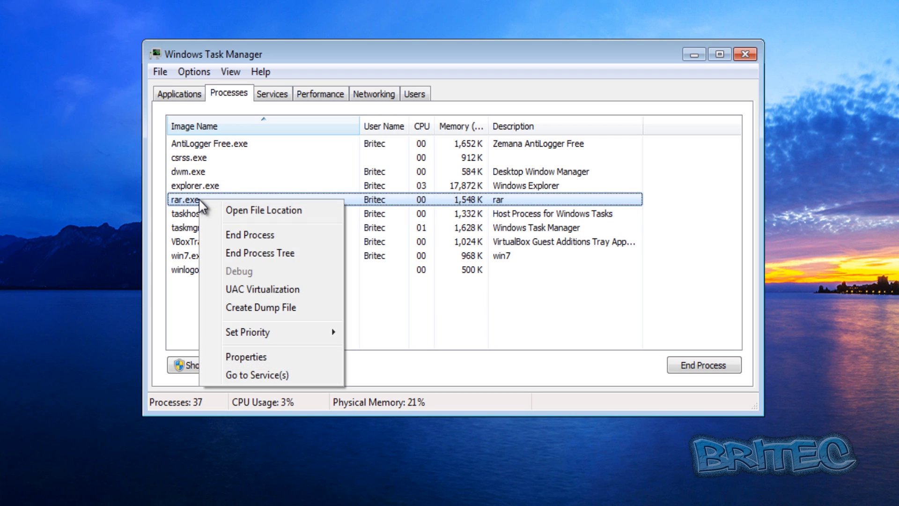
pyautogui.click(232, 211)
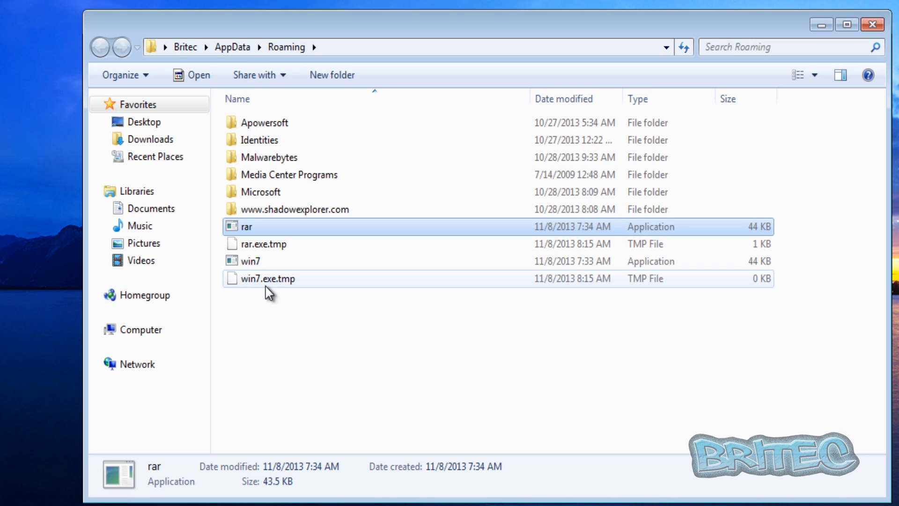
pyautogui.click(873, 25)
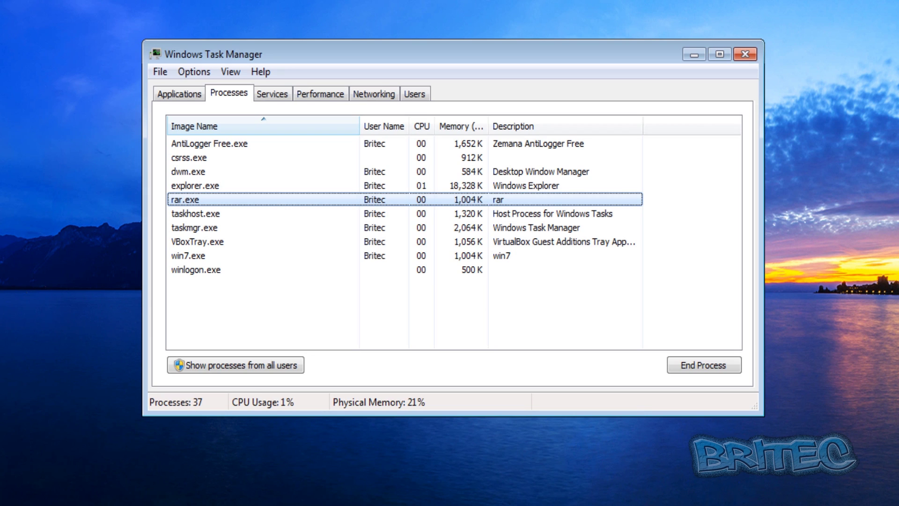
pyautogui.click(744, 55)
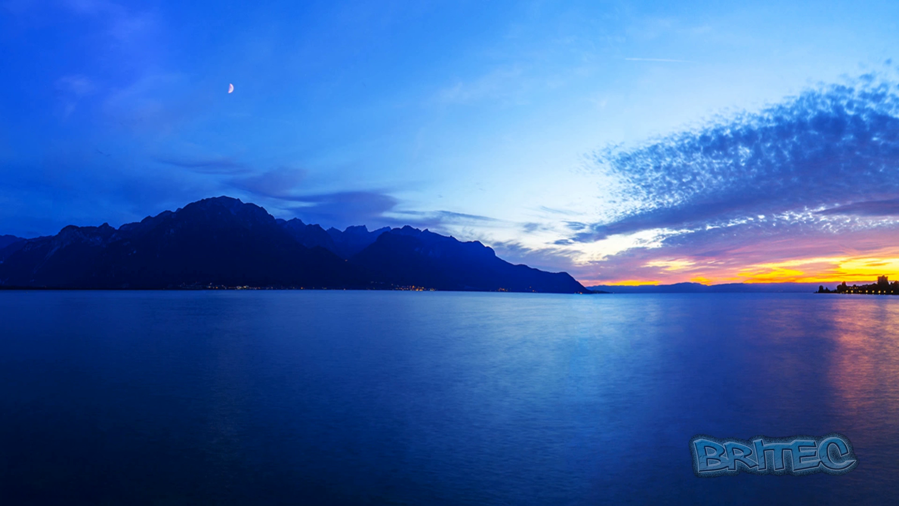
# - Launch procexp from the desktop and examine the file paths of the win7.exe and rar.exe processes
pyautogui.moveTo(1, 255); pyautogui.dragTo(353, 129)
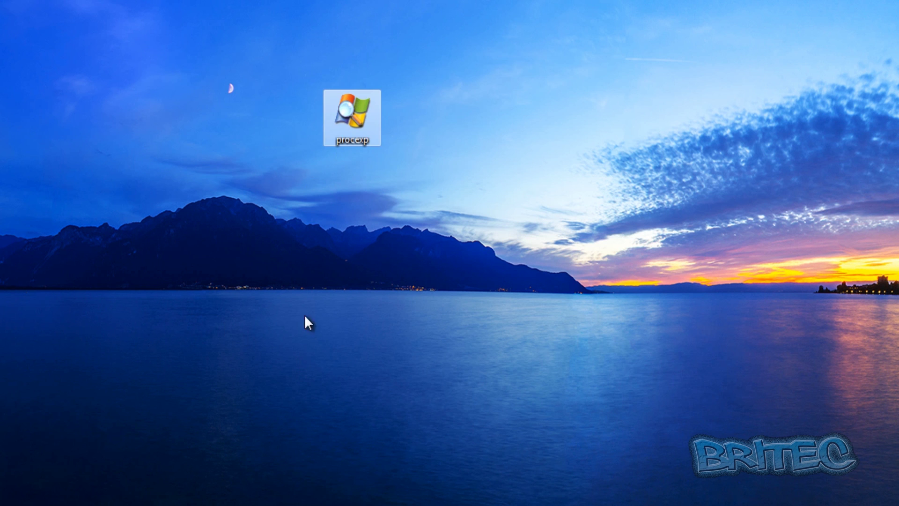
pyautogui.doubleClick(346, 141)
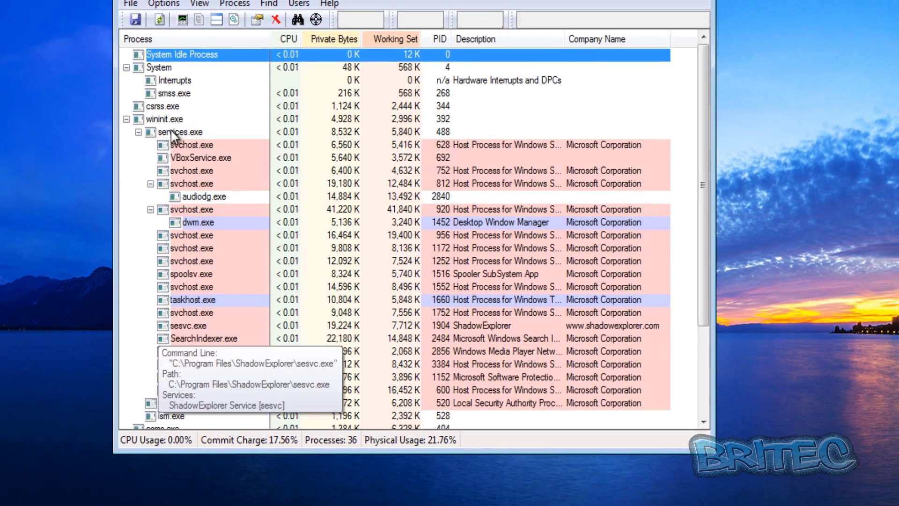
pyautogui.scroll(-3, 533, 401)
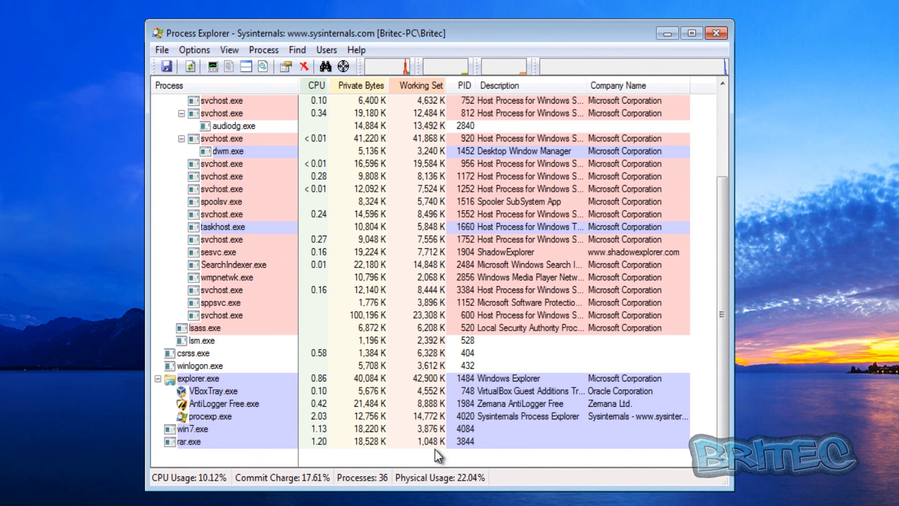
pyautogui.moveTo(218, 440)
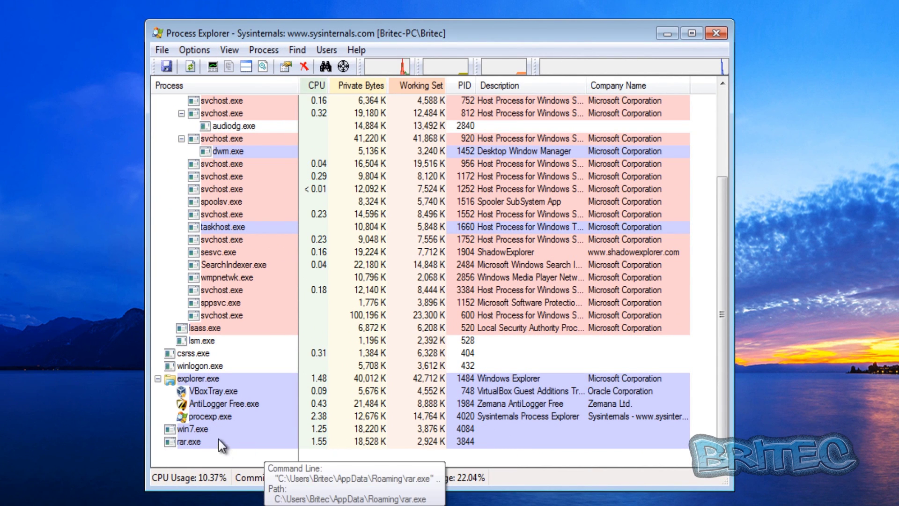
pyautogui.moveTo(181, 431)
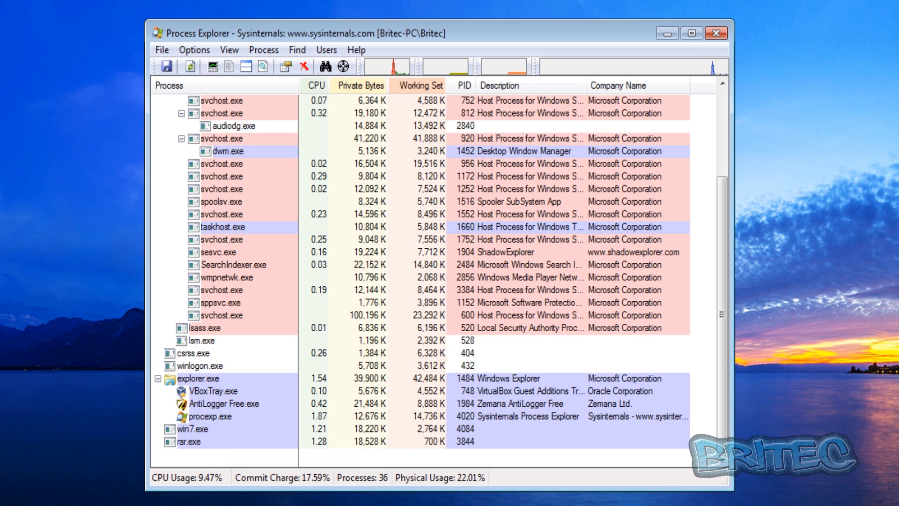
# - Open Computer and set the folder options to show hidden files, folders, and drives and to display extensions for known file types
pyautogui.press('super')
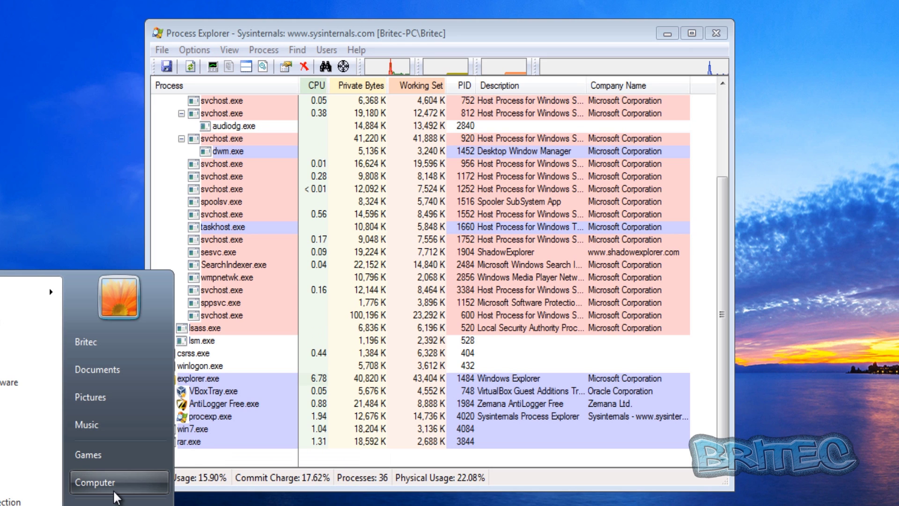
pyautogui.click(114, 492)
pyautogui.moveTo(404, 119); pyautogui.dragTo(324, 61)
pyautogui.click(106, 106)
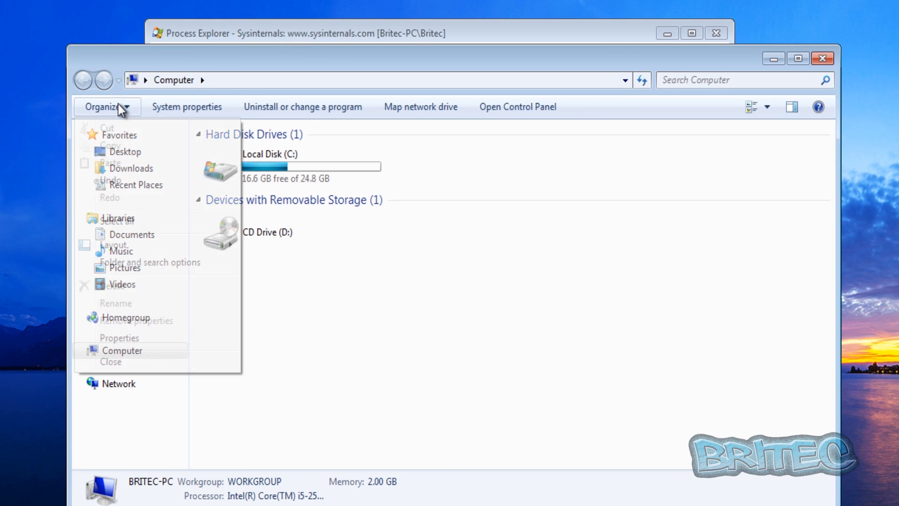
pyautogui.click(161, 265)
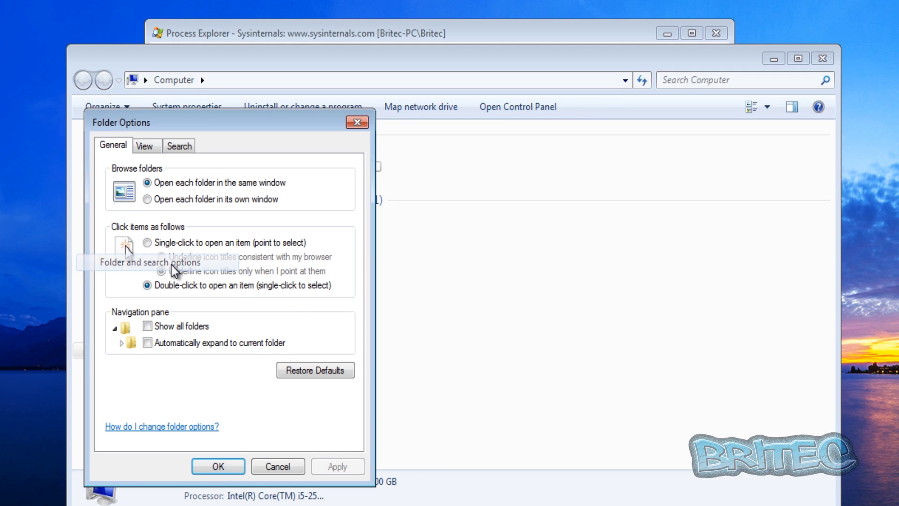
pyautogui.click(146, 145)
pyautogui.click(144, 365)
pyautogui.click(131, 391)
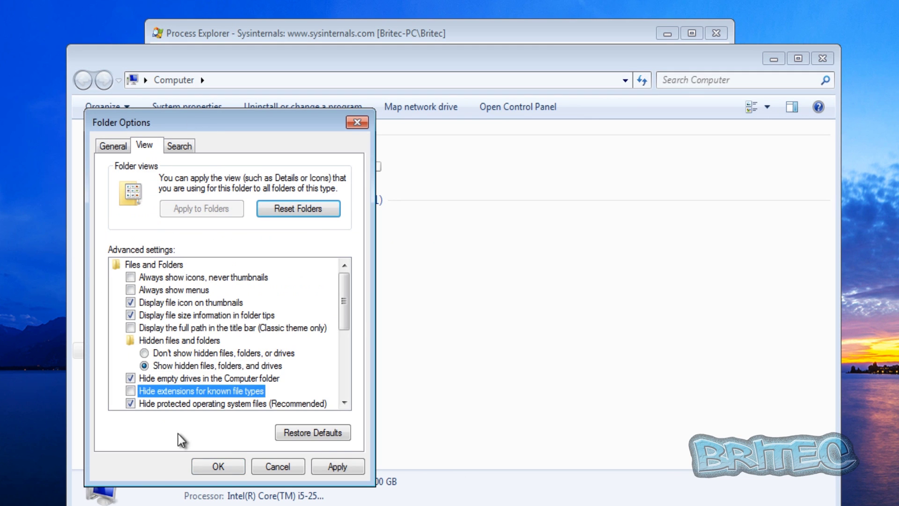
pyautogui.click(218, 467)
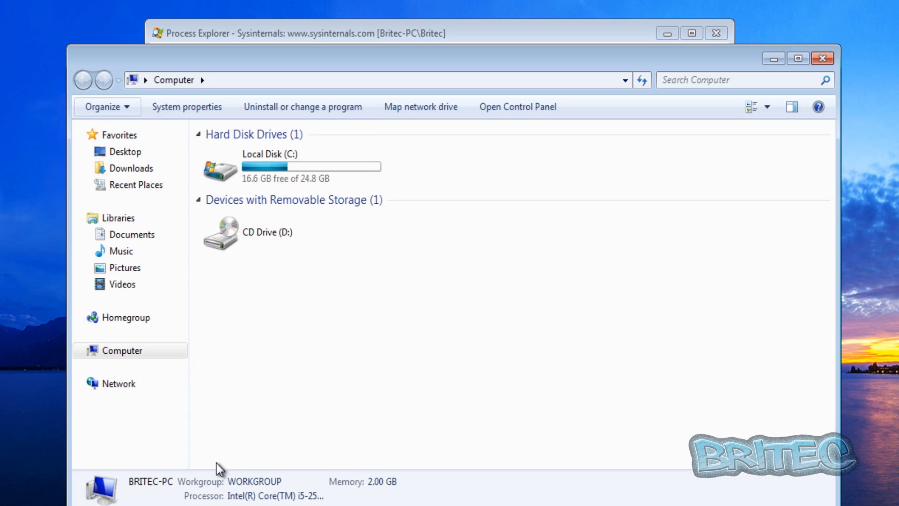
# - Go to the AppData\Roaming folder inside the user's profile on Local Disk (C:)
pyautogui.click(258, 158)
pyautogui.doubleClick(258, 158)
pyautogui.click(235, 209)
pyautogui.doubleClick(236, 209)
pyautogui.click(234, 149)
pyautogui.doubleClick(234, 149)
pyautogui.click(234, 149)
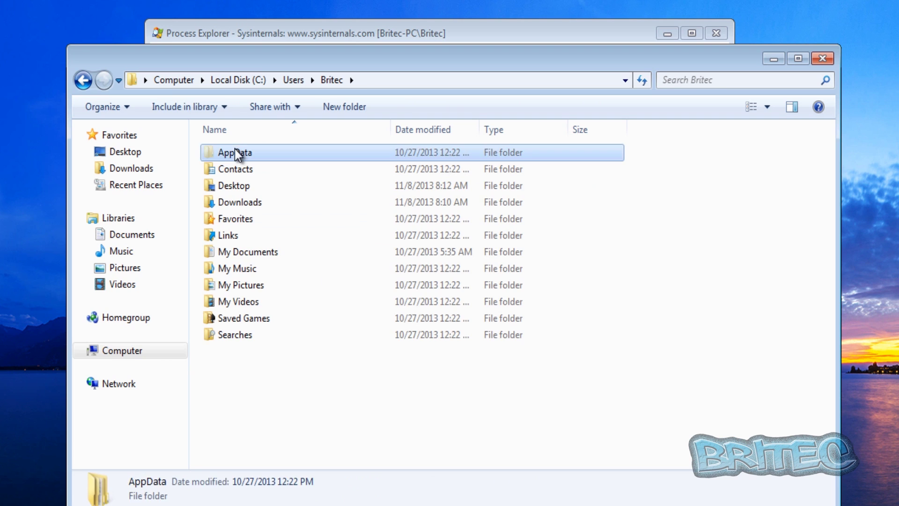
pyautogui.doubleClick(233, 149)
pyautogui.doubleClick(227, 186)
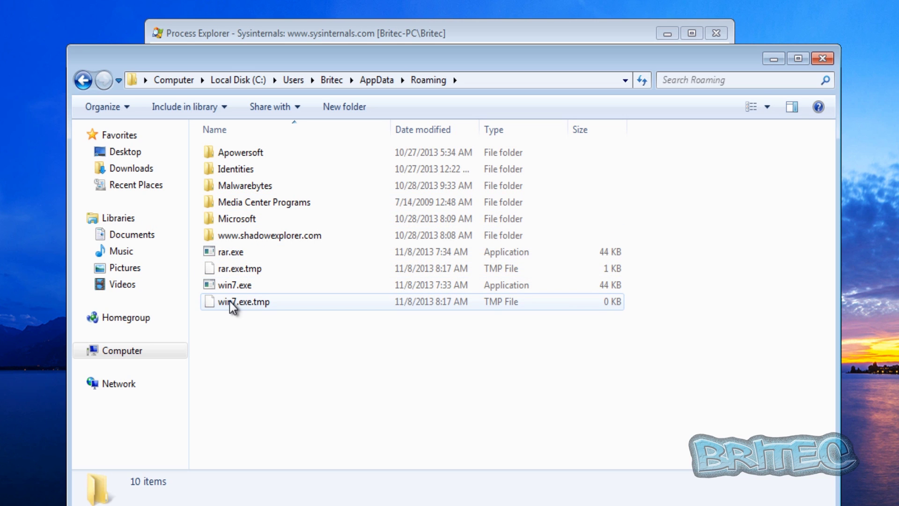
# - Switch to Process Explorer, place its window beside the Roaming folder, and kill the rar.exe and win7.exe processes
pyautogui.click(424, 35)
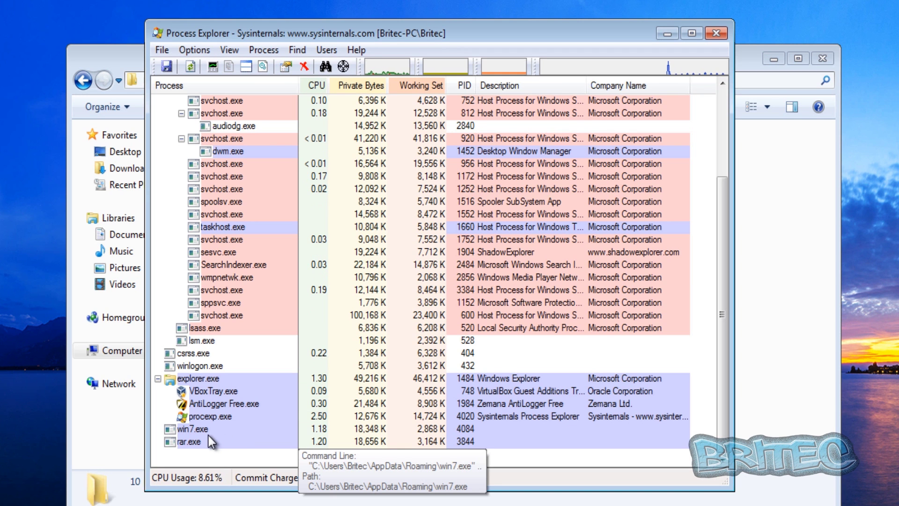
pyautogui.moveTo(308, 33); pyautogui.dragTo(717, 56)
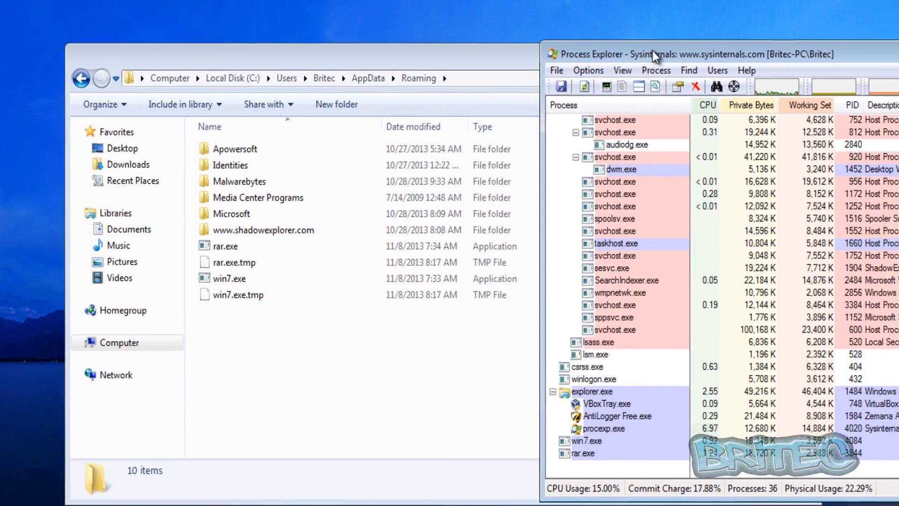
pyautogui.moveTo(656, 57); pyautogui.dragTo(437, 46)
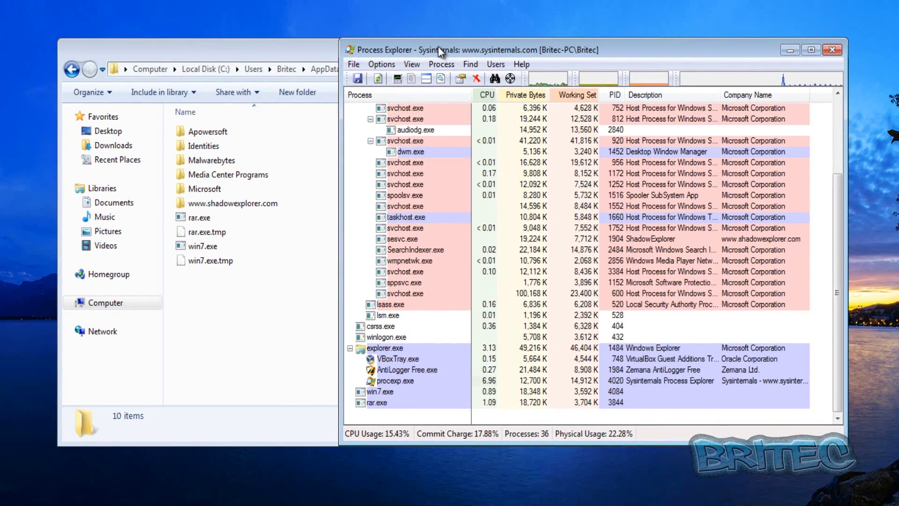
pyautogui.rightClick(381, 403)
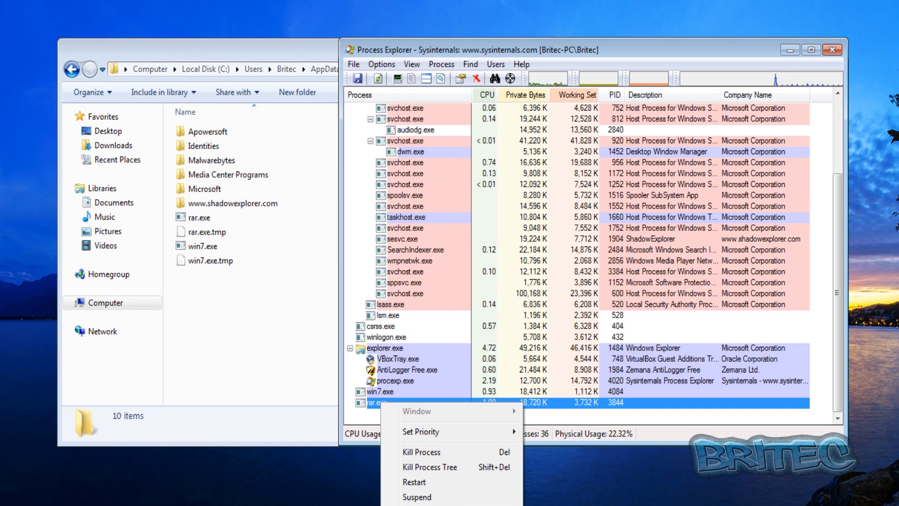
pyautogui.click(422, 452)
pyautogui.click(422, 307)
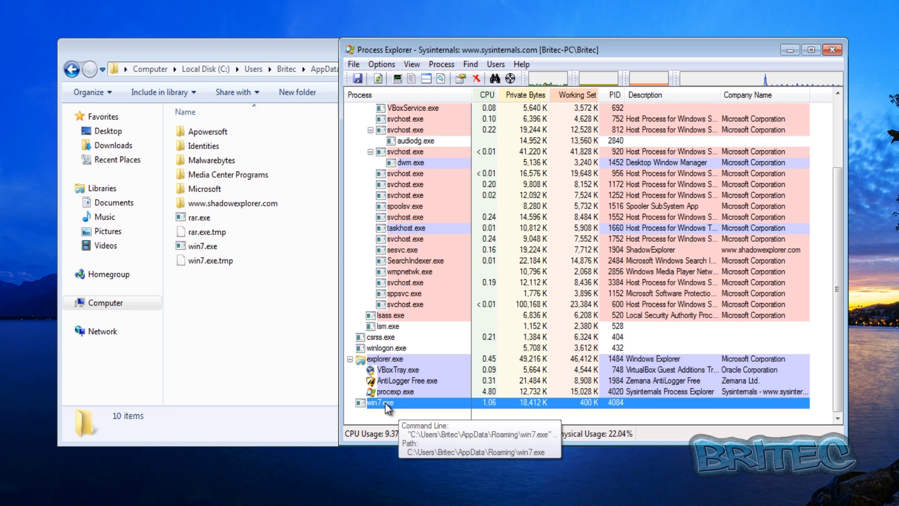
pyautogui.rightClick(385, 403)
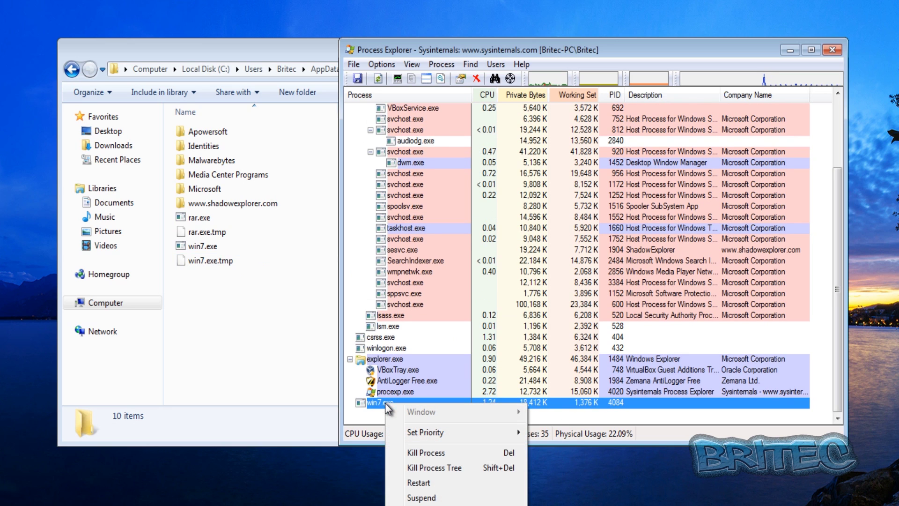
pyautogui.click(430, 451)
pyautogui.click(430, 308)
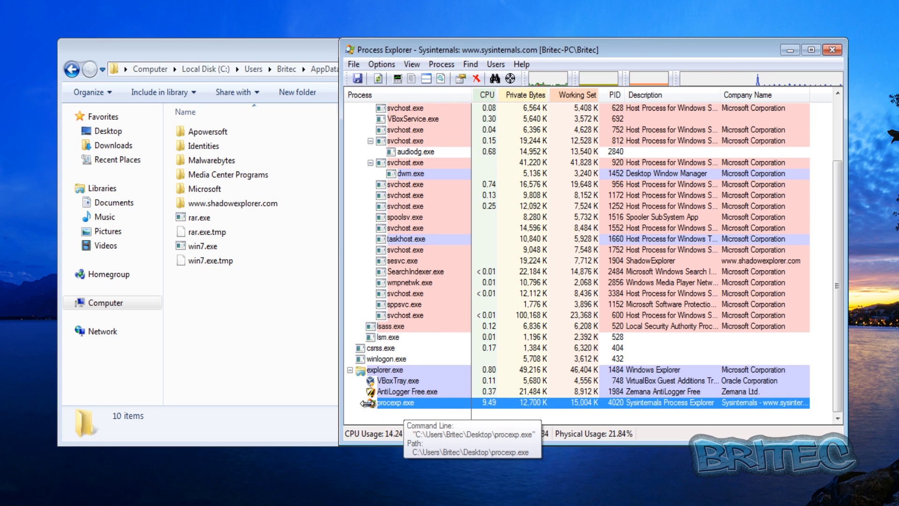
# - Delete rar.exe, rar.exe.tmp, win7.exe and win7.exe.tmp from the Roaming folder
pyautogui.click(234, 300)
pyautogui.moveTo(229, 273); pyautogui.dragTo(182, 212)
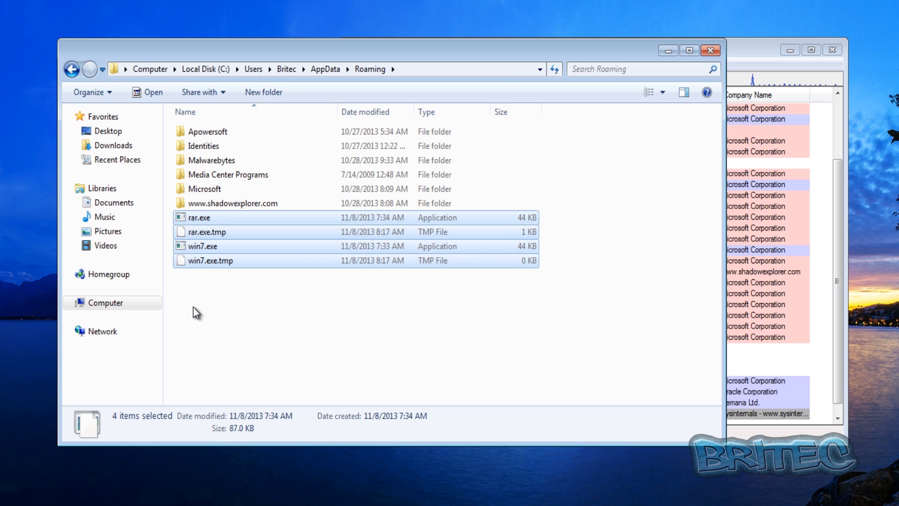
pyautogui.press('Delete')
pyautogui.click(471, 272)
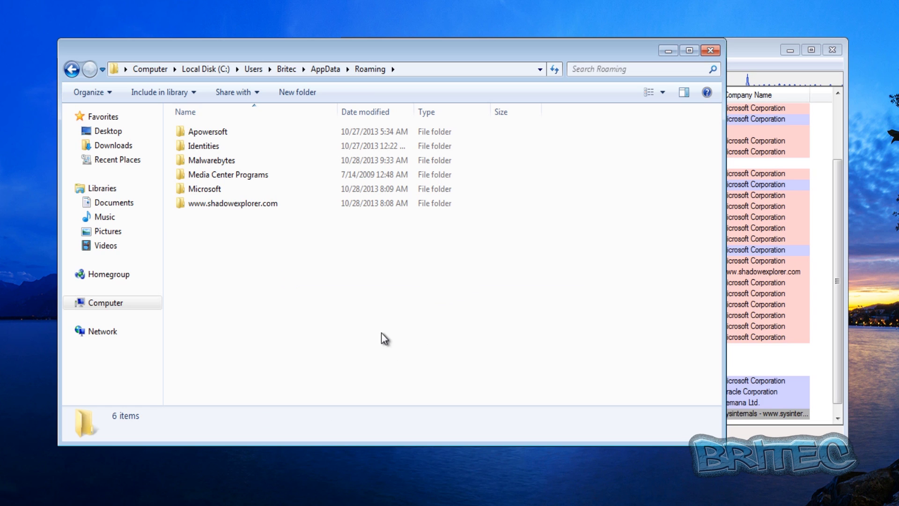
# - Recheck the running processes for rar.exe and win7.exe in Process Explorer and close it
pyautogui.click(777, 60)
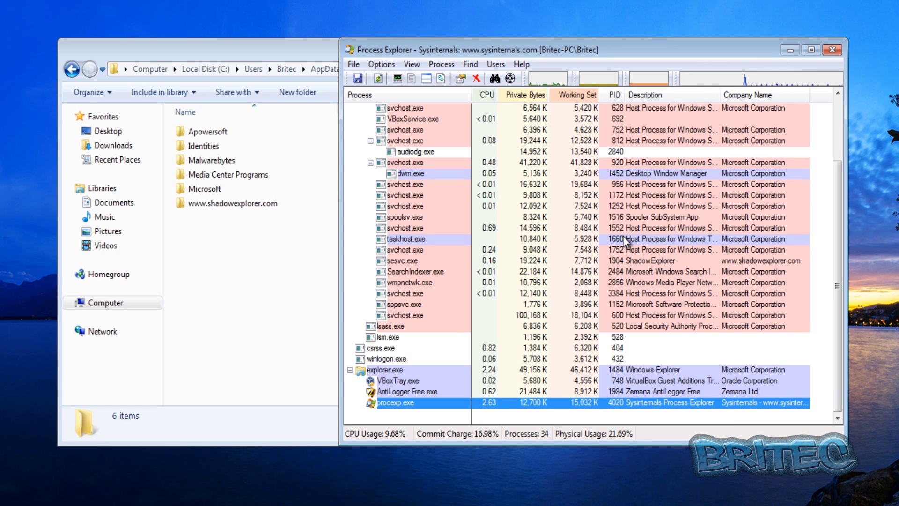
pyautogui.moveTo(413, 394)
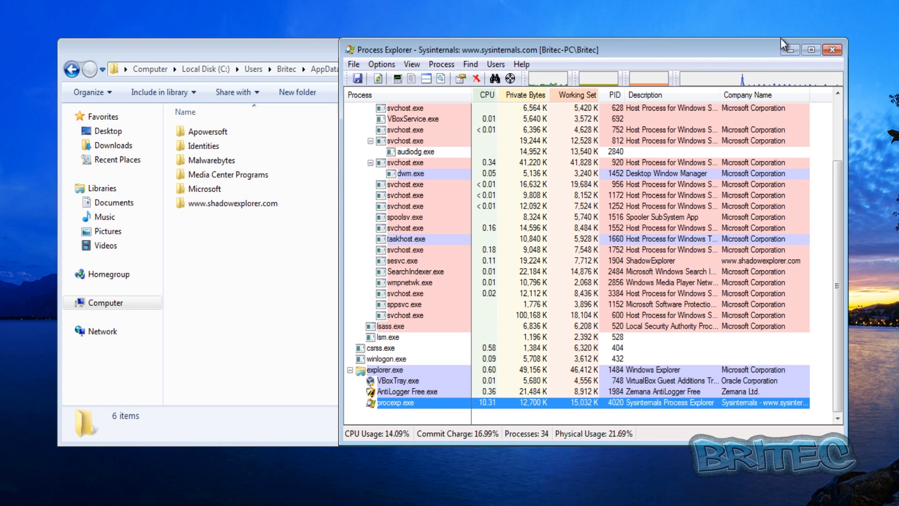
pyautogui.click(832, 50)
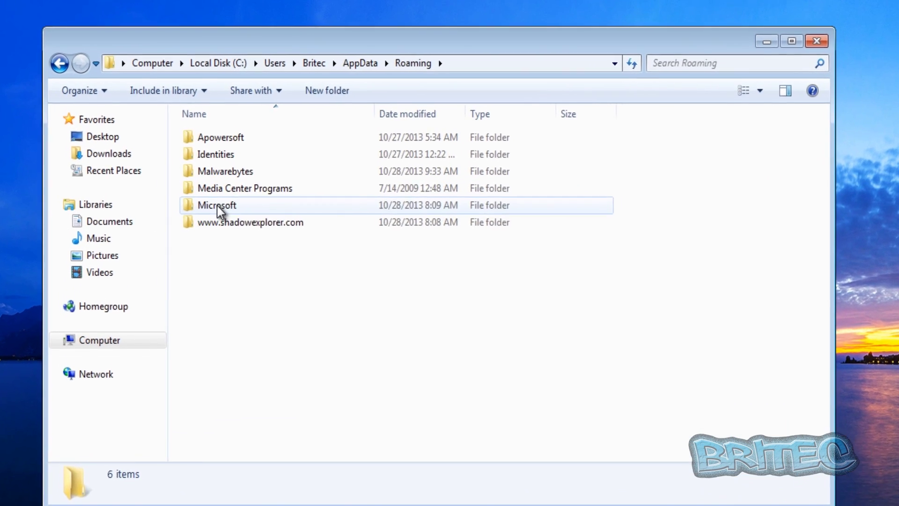
# - Go from the Roaming folder to Microsoft\Windows\Start Menu\Programs\Startup
pyautogui.doubleClick(206, 189)
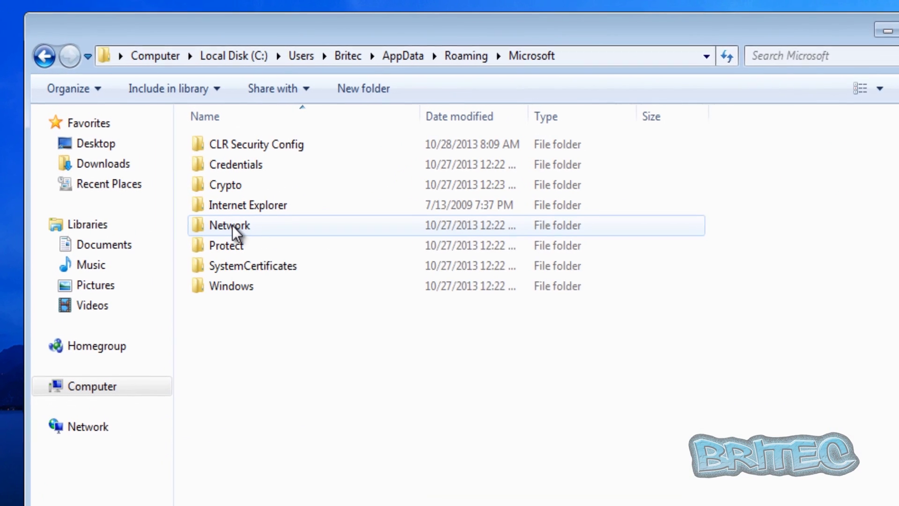
pyautogui.doubleClick(243, 289)
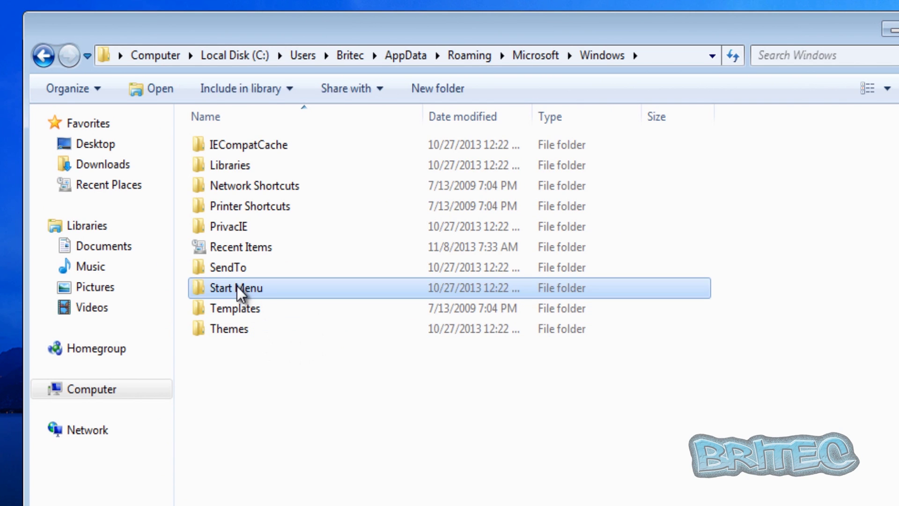
pyautogui.doubleClick(237, 286)
pyautogui.doubleClick(225, 145)
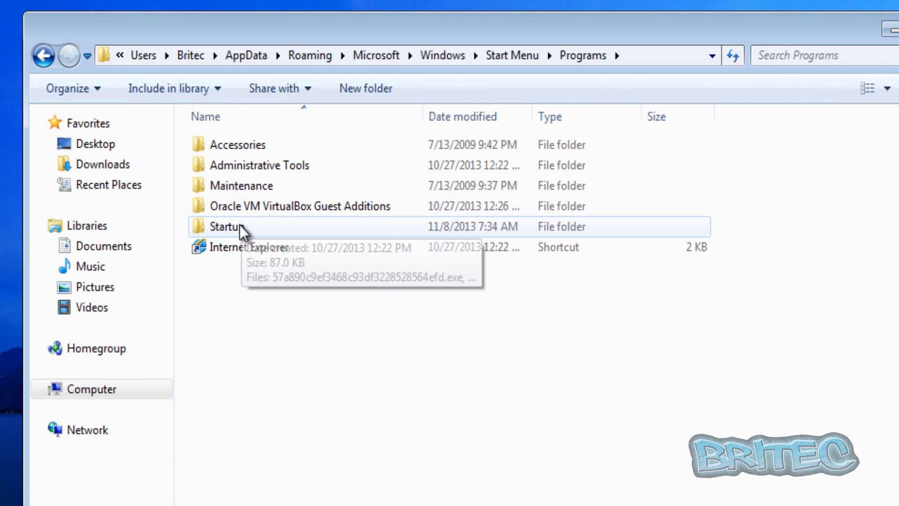
pyautogui.doubleClick(238, 226)
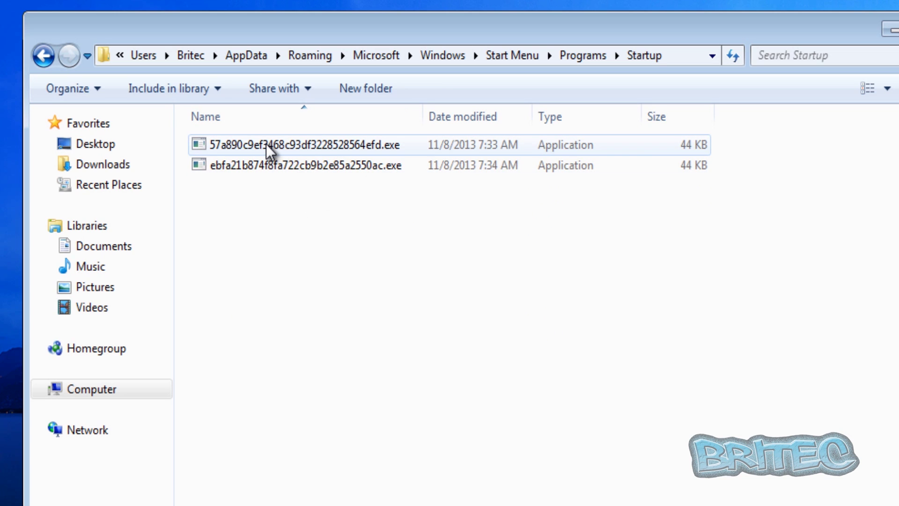
pyautogui.click(266, 165)
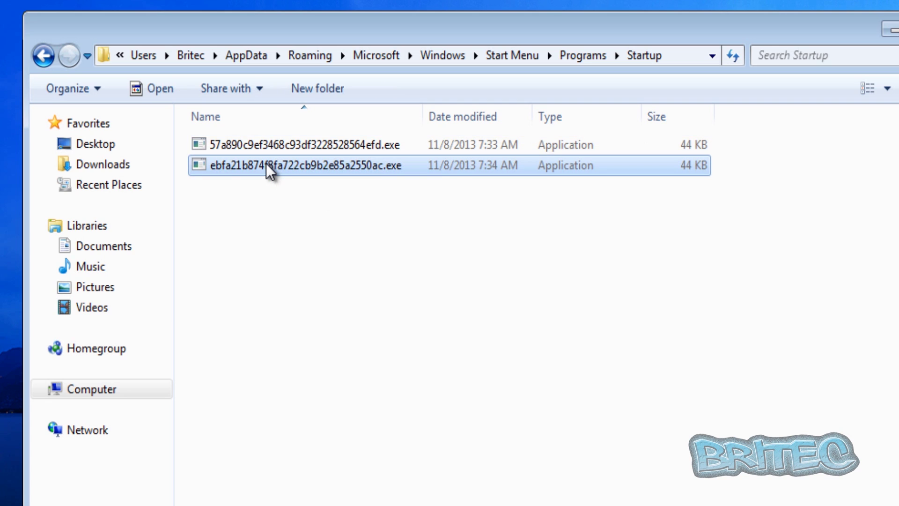
pyautogui.keyDown('shift'); pyautogui.click(263, 145); pyautogui.keyUp('shift')
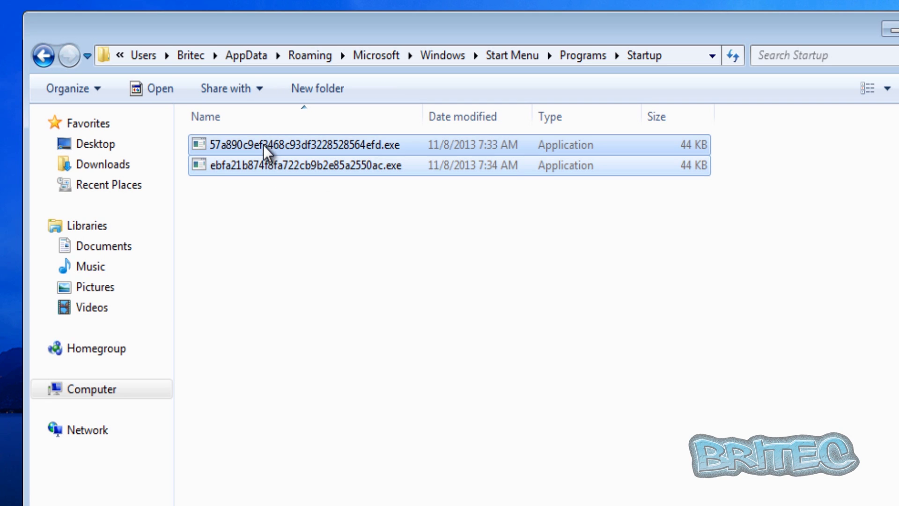
pyautogui.press('Delete')
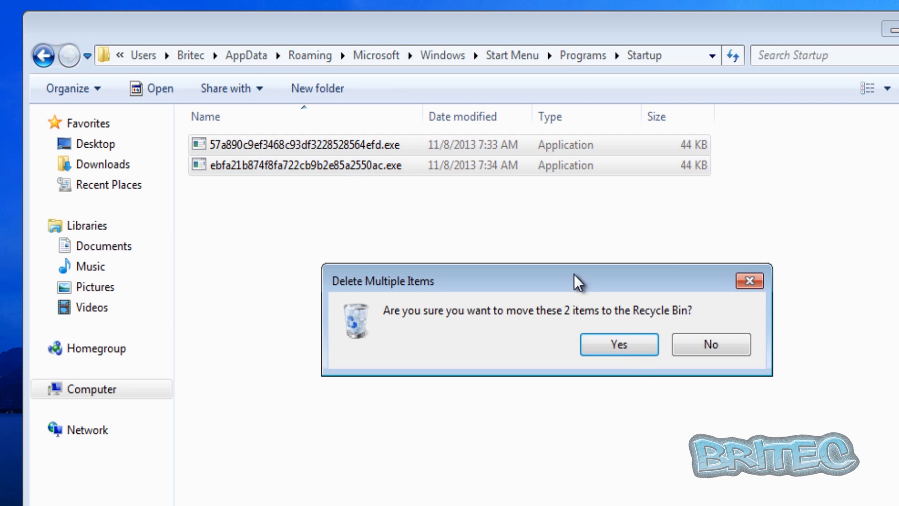
pyautogui.click(625, 344)
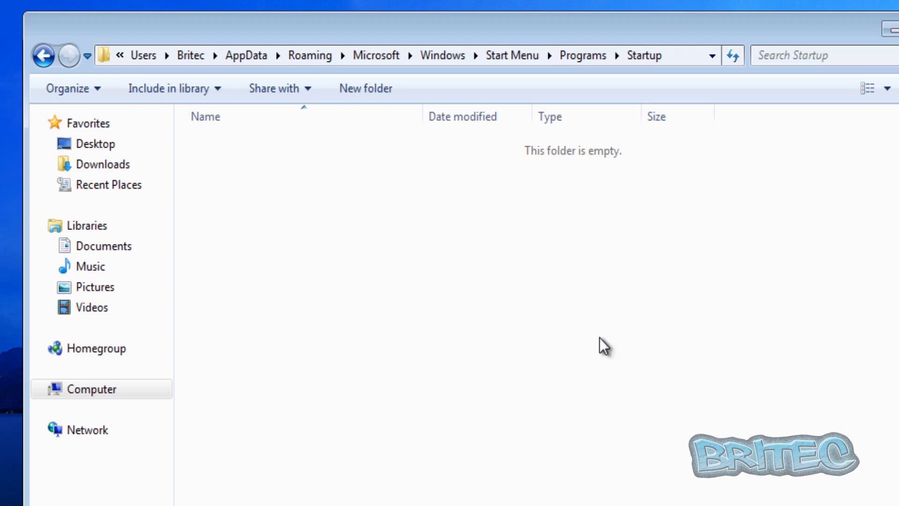
# - Go back from the Startup folder to AppData and open its Local\Temp folder
pyautogui.click(47, 56)
pyautogui.click(47, 56)
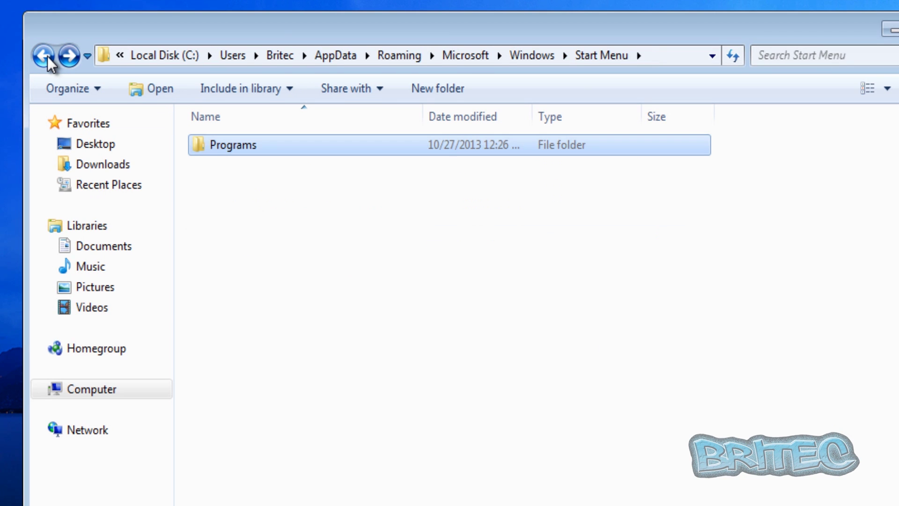
pyautogui.click(46, 57)
pyautogui.click(47, 57)
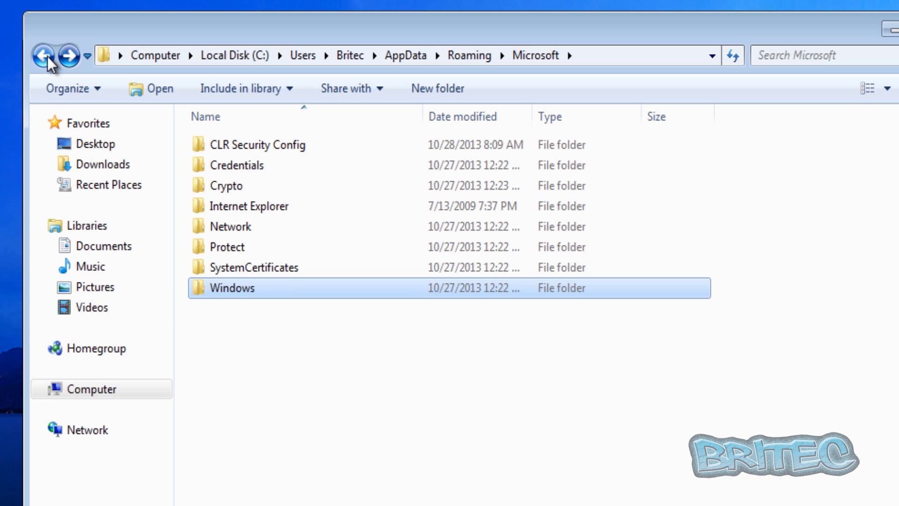
pyautogui.click(46, 56)
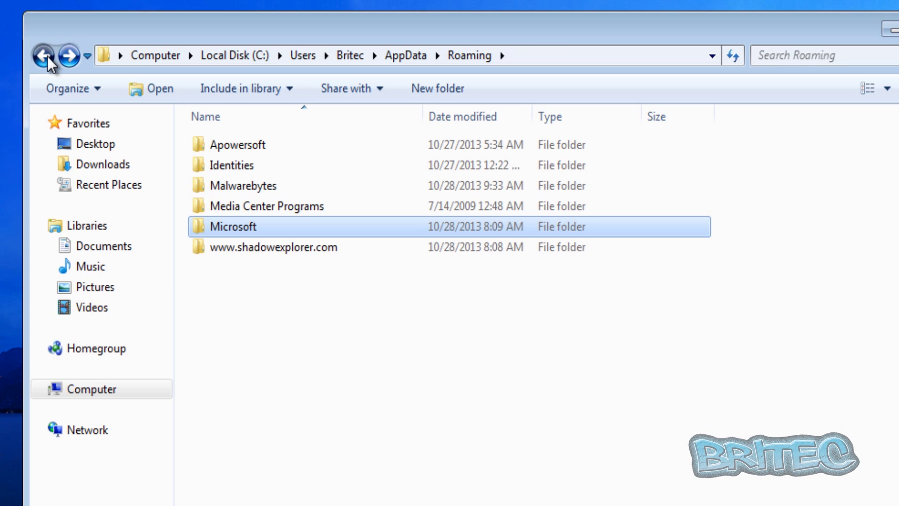
pyautogui.click(47, 56)
pyautogui.doubleClick(220, 144)
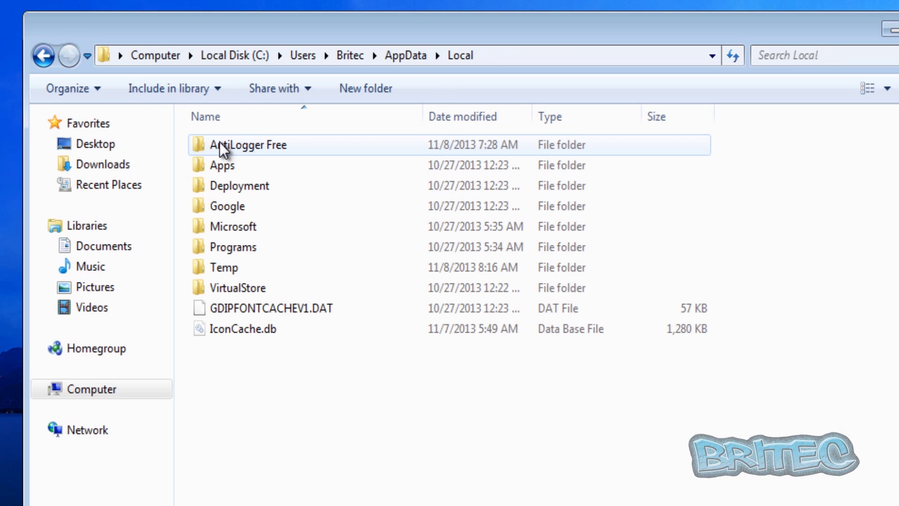
pyautogui.doubleClick(234, 269)
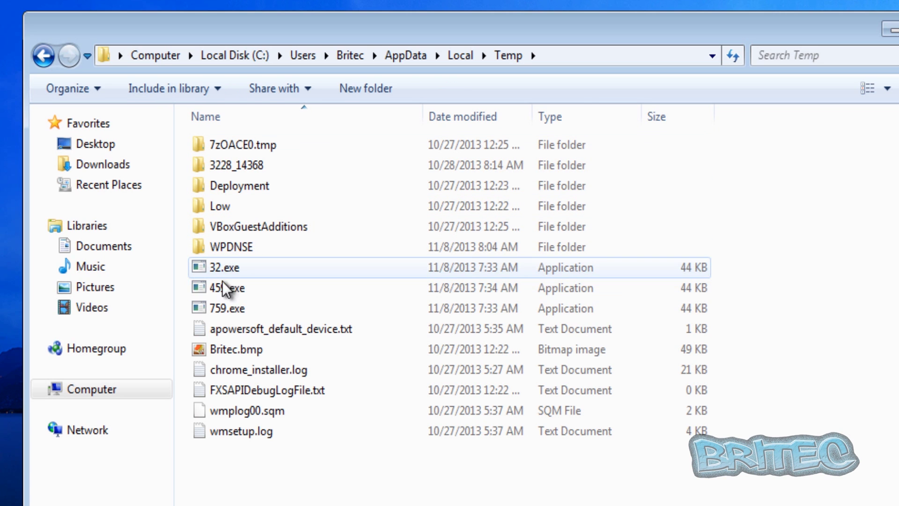
# - Delete everything in the Temp folder except the VBoxGuestAdditions folder, skipping FXSAPIDebugLogFile.txt
pyautogui.moveTo(215, 310)
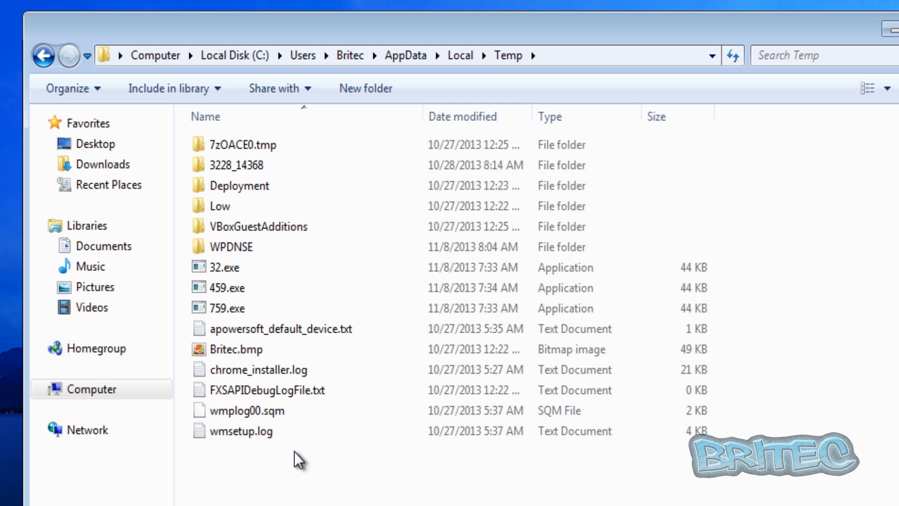
pyautogui.moveTo(232, 437); pyautogui.dragTo(157, 103)
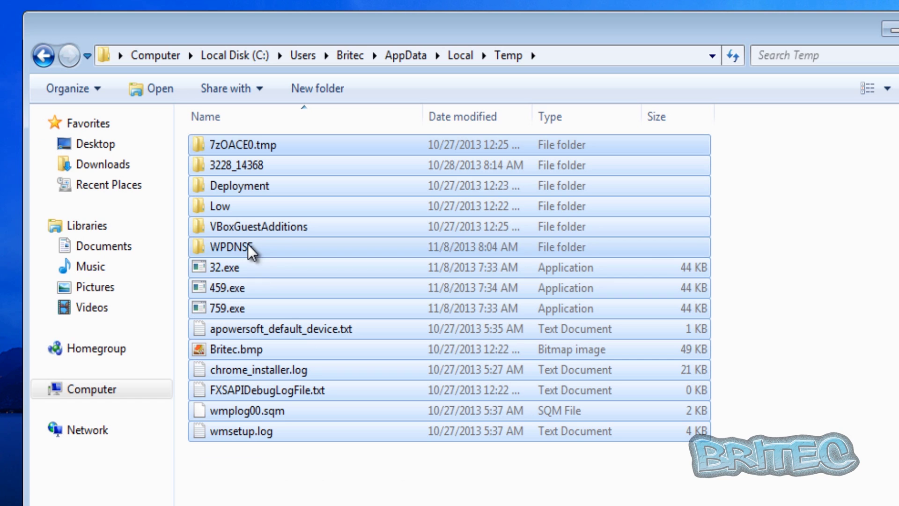
pyautogui.keyDown('ctrl'); pyautogui.click(251, 227); pyautogui.keyUp('ctrl')
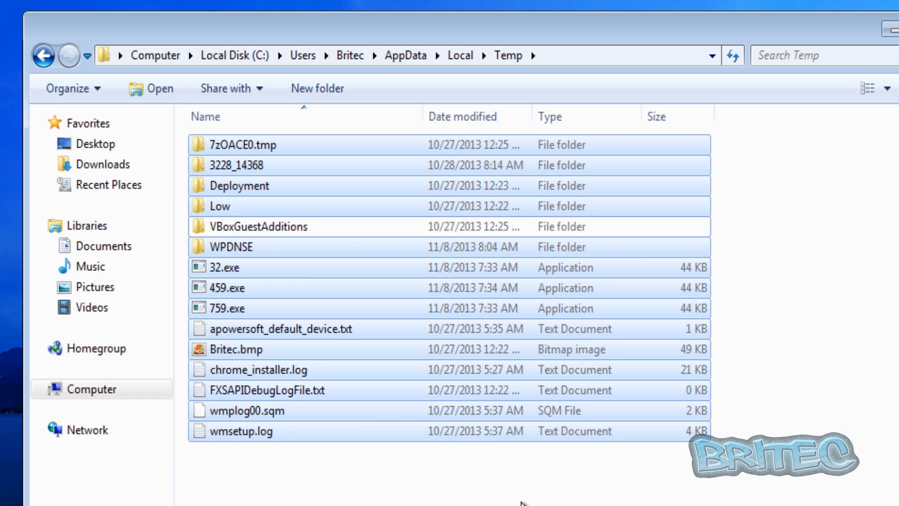
pyautogui.press('Delete')
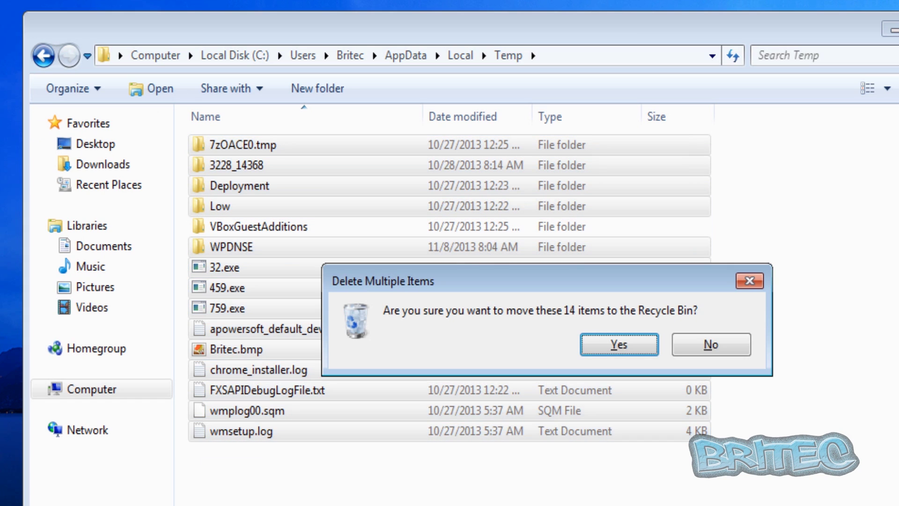
pyautogui.click(606, 342)
pyautogui.click(620, 408)
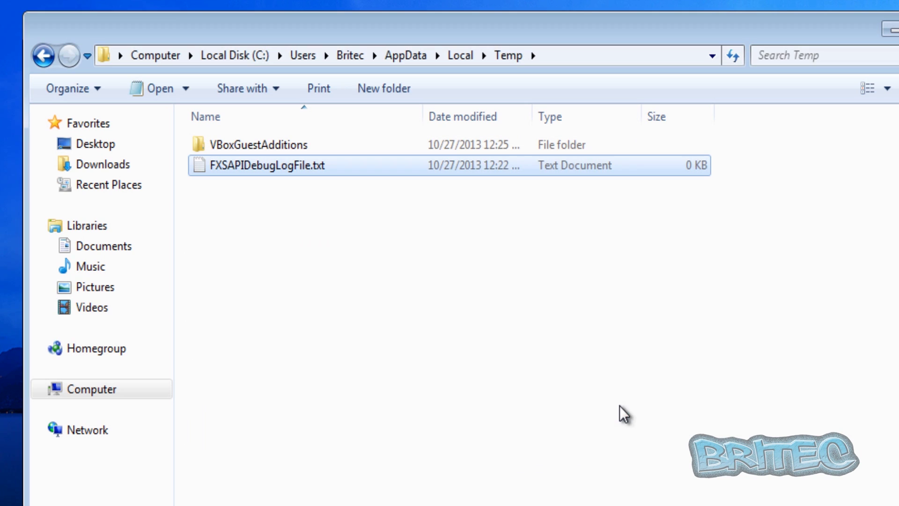
pyautogui.click(408, 242)
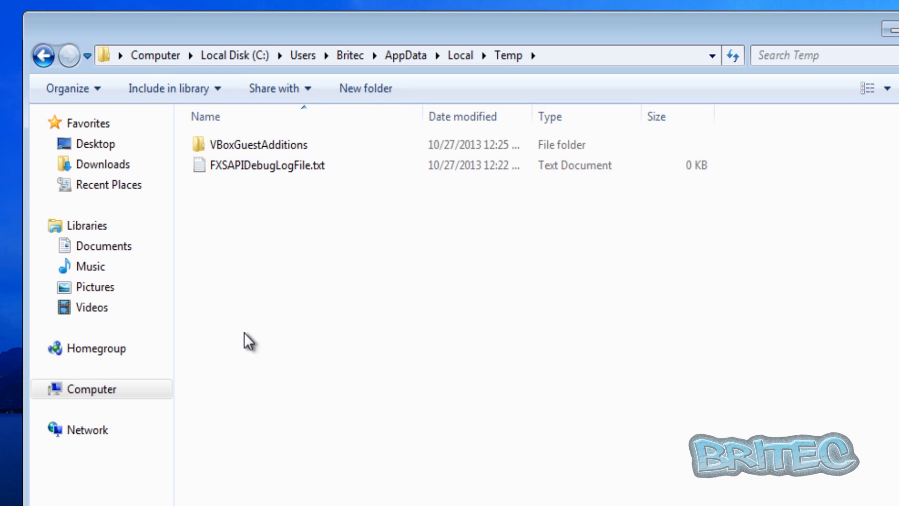
# - Inspect the Microsoft folder and its Internet Explorer subfolder under AppData\Local for suspicious files, and return to Local
pyautogui.click(49, 50)
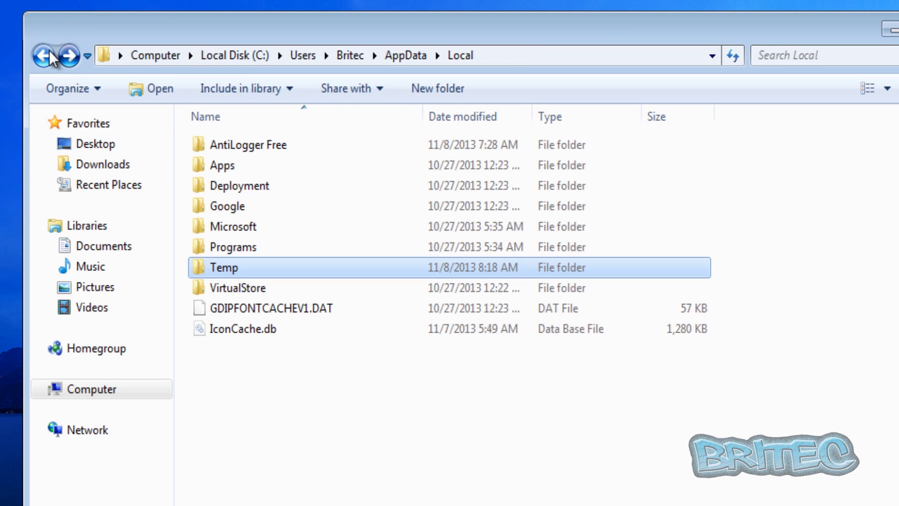
pyautogui.doubleClick(240, 227)
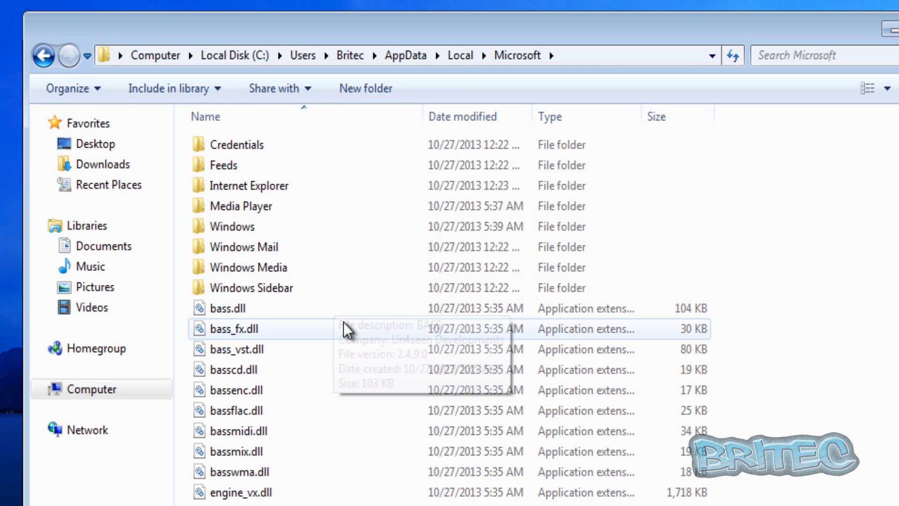
pyautogui.doubleClick(241, 184)
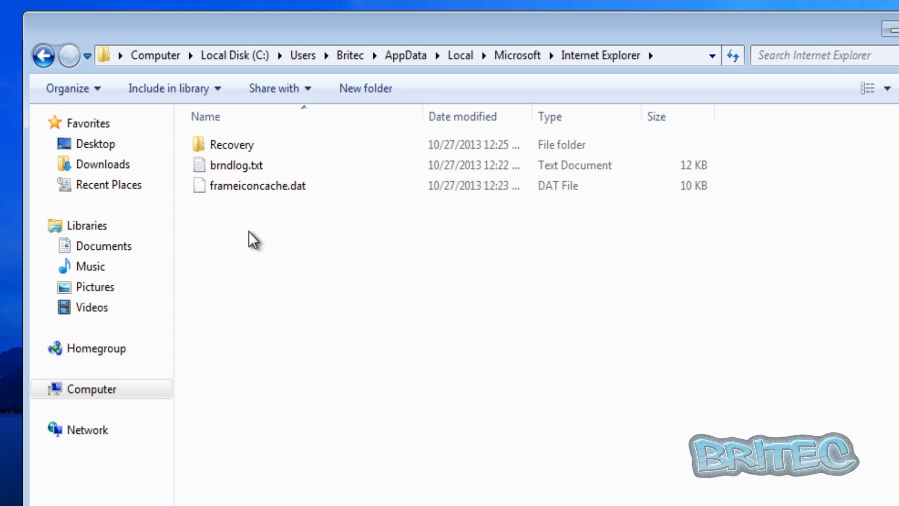
pyautogui.click(43, 58)
pyautogui.click(44, 58)
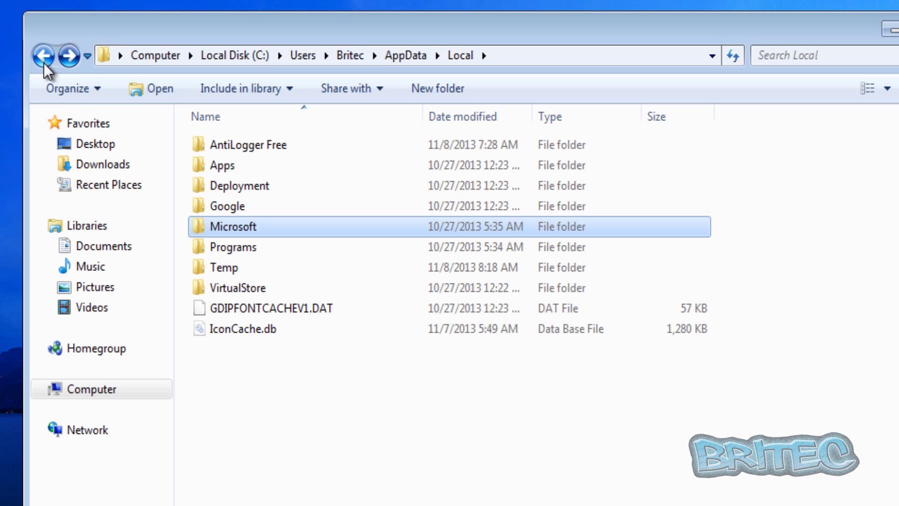
# - Delete dfgghhh.exe and kjk.exe from the Downloads folder
pyautogui.click(107, 166)
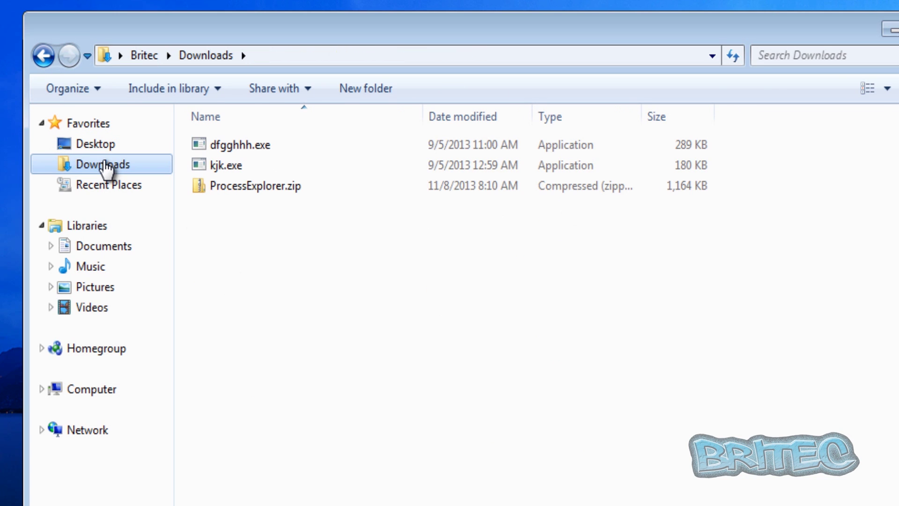
pyautogui.click(221, 171)
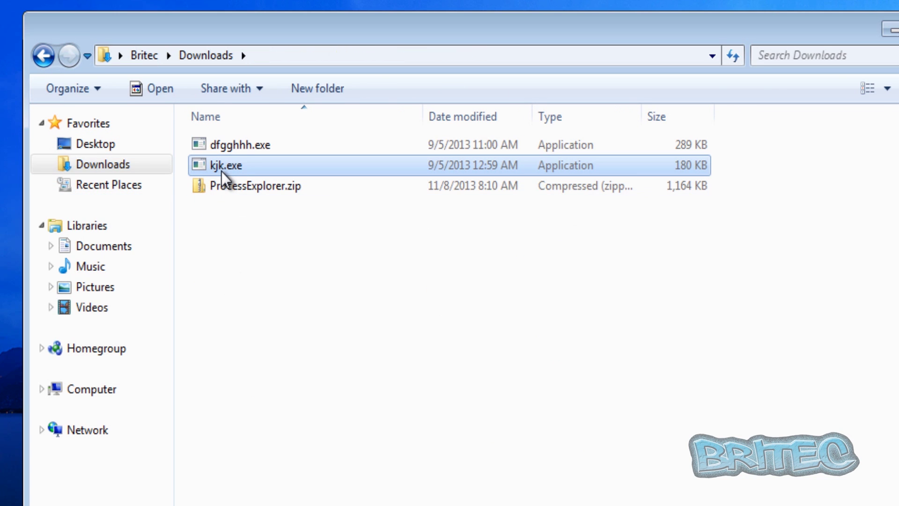
pyautogui.keyDown('ctrl'); pyautogui.click(232, 143); pyautogui.keyUp('ctrl')
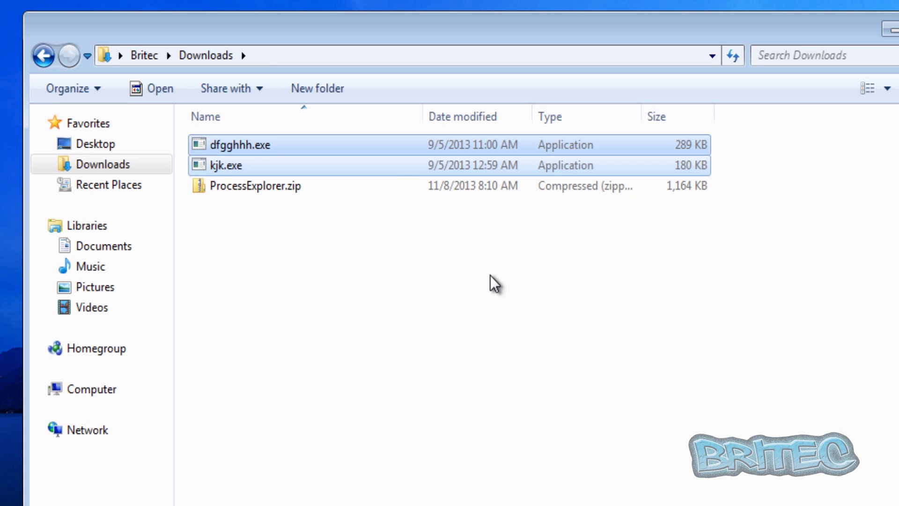
pyautogui.press('Delete')
pyautogui.click(613, 339)
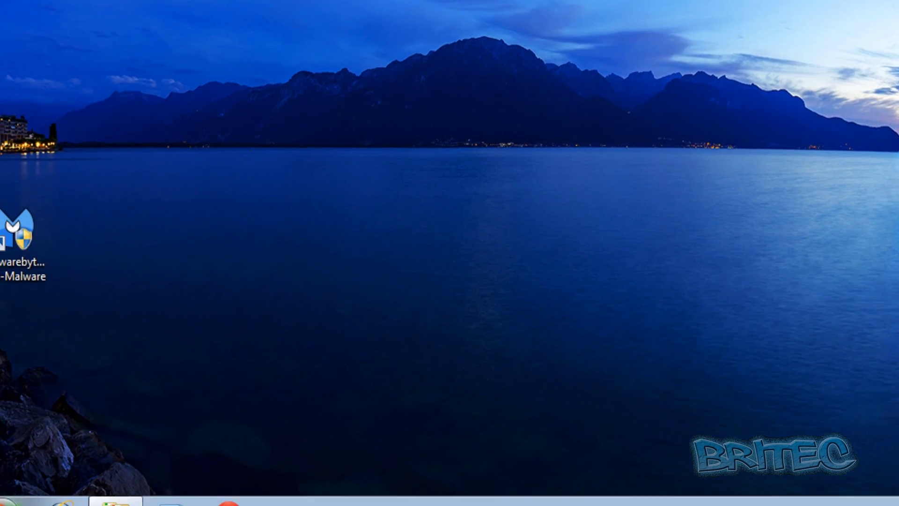
# - Launch Registry Editor with regedit and allow it to make changes to the computer
pyautogui.click(27, 484)
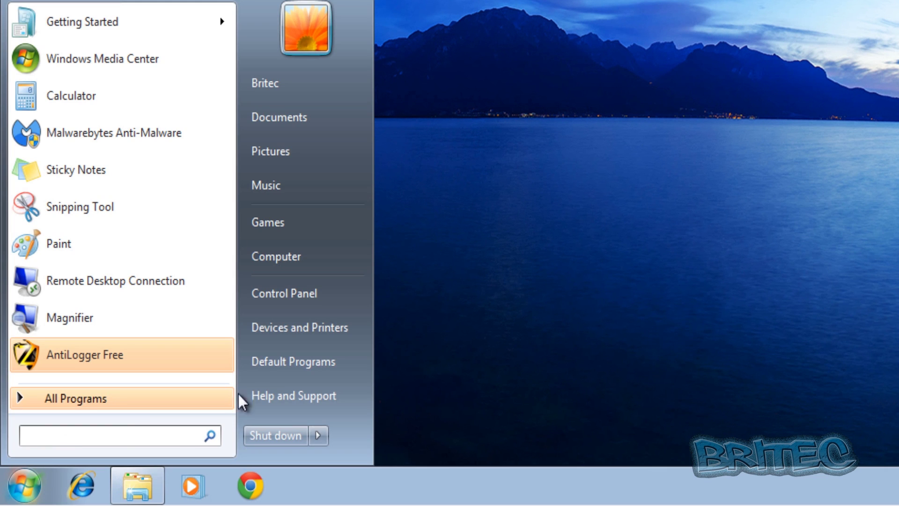
pyautogui.write('regedit')
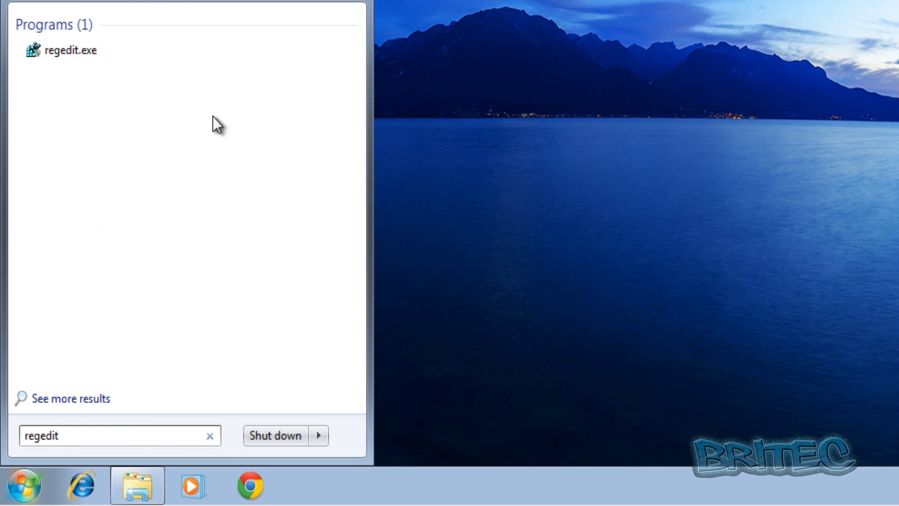
pyautogui.click(75, 52)
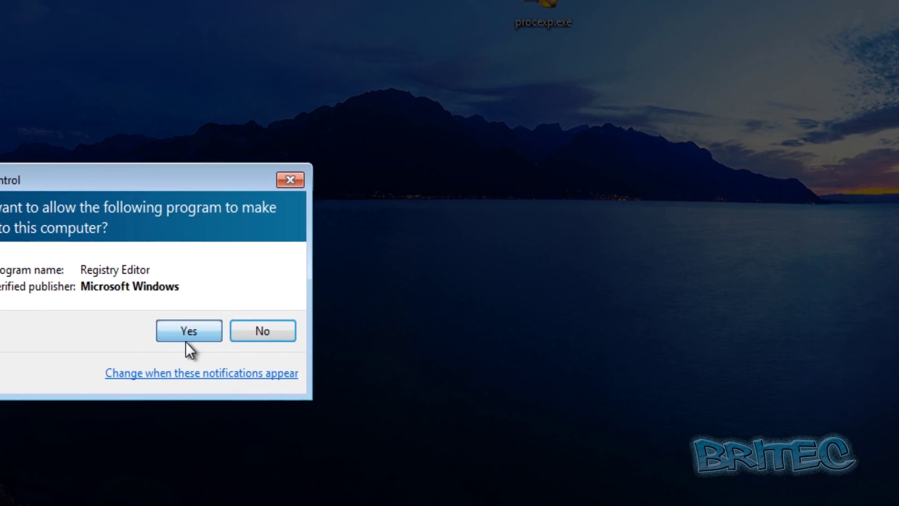
pyautogui.click(302, 252)
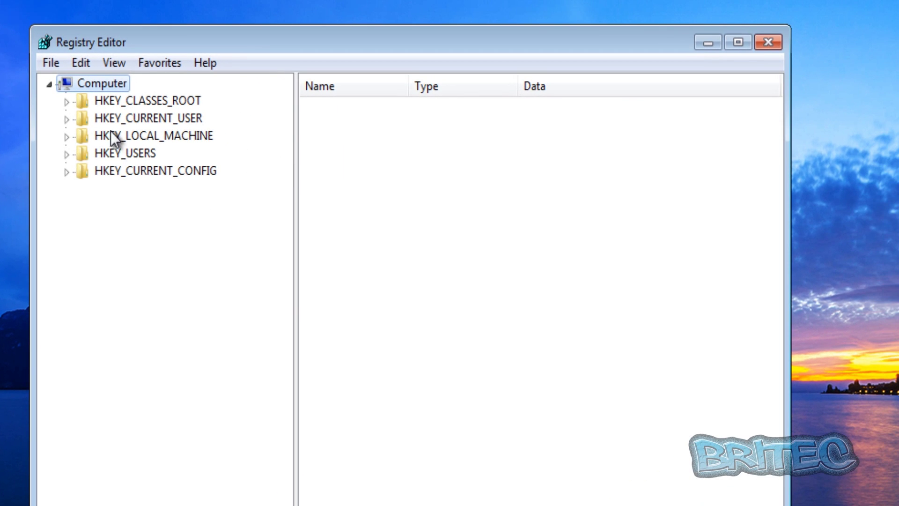
# - Expand the registry path HKEY_CURRENT_USER\Software\Microsoft\Windows\CurrentVersion
pyautogui.click(108, 118)
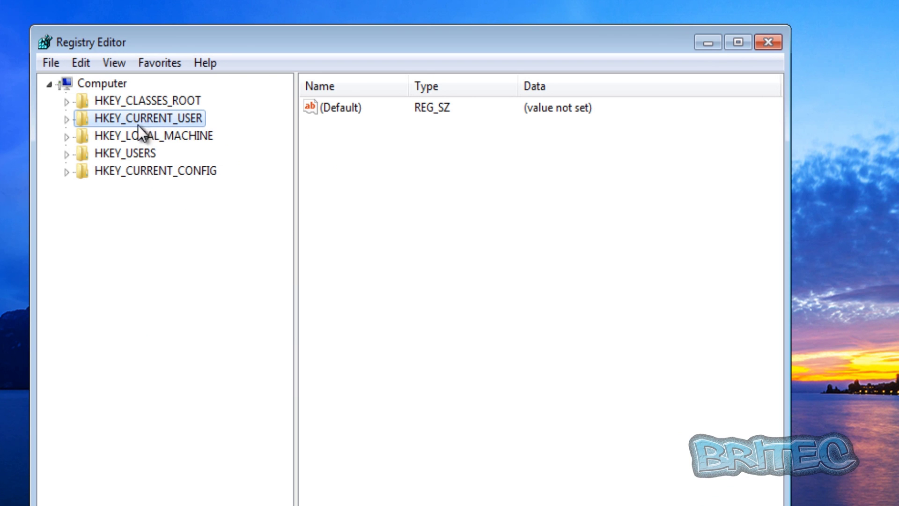
pyautogui.click(67, 119)
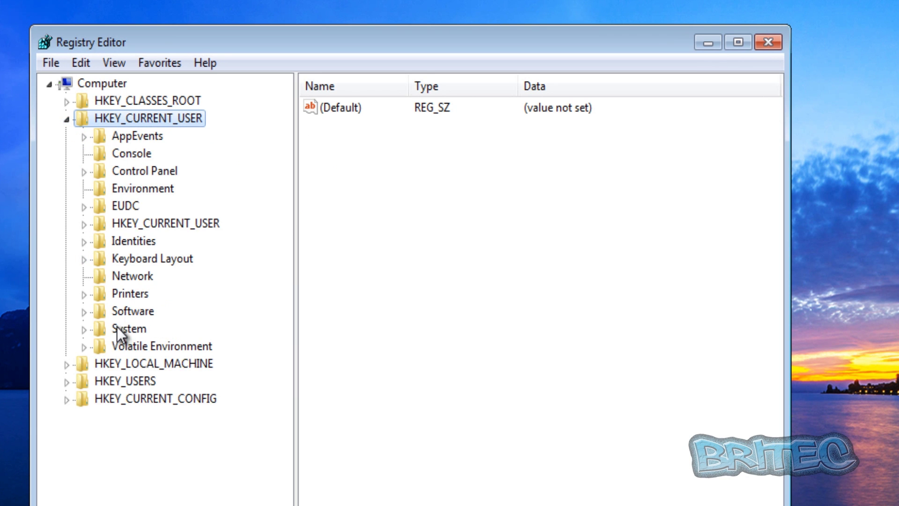
pyautogui.click(132, 311)
pyautogui.click(82, 312)
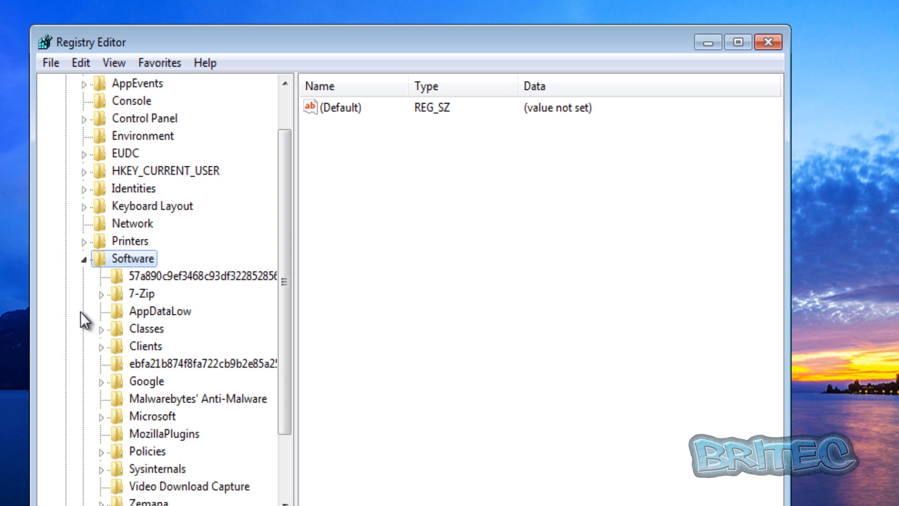
pyautogui.moveTo(283, 327); pyautogui.dragTo(280, 400)
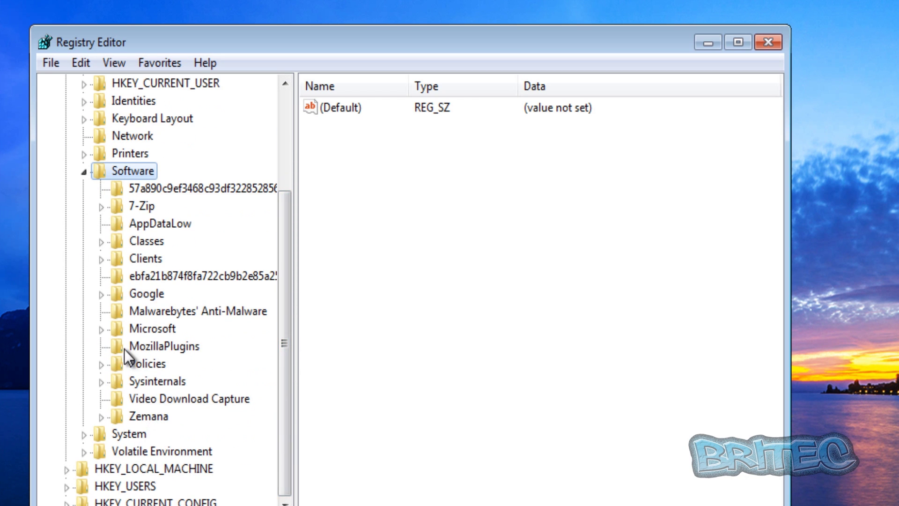
pyautogui.click(115, 329)
pyautogui.click(102, 329)
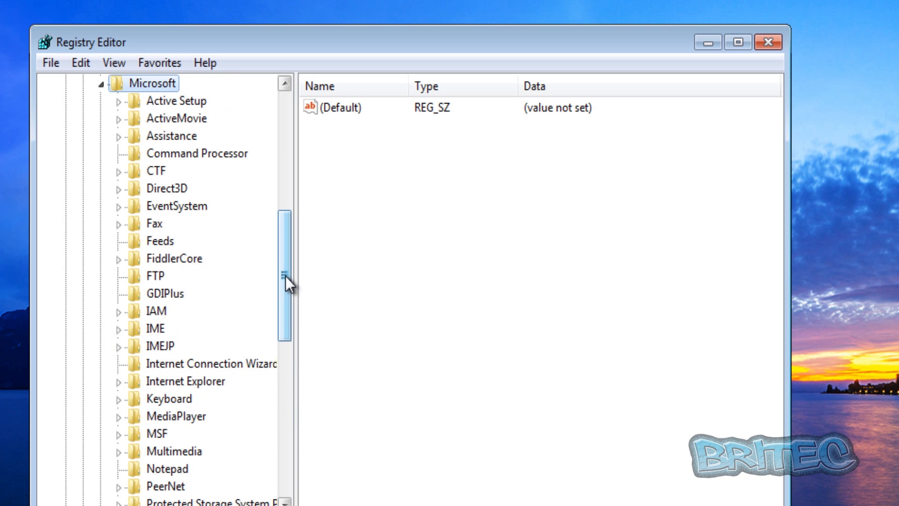
pyautogui.moveTo(285, 276); pyautogui.dragTo(290, 389)
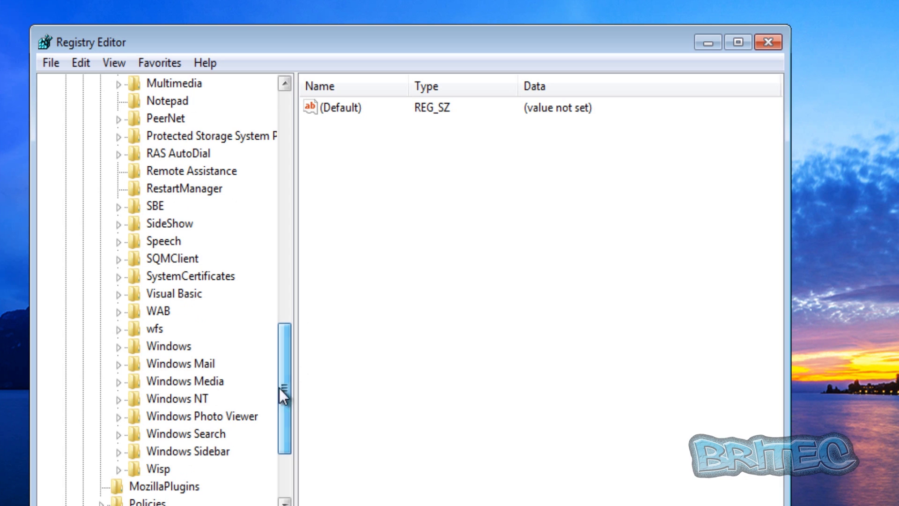
pyautogui.click(118, 347)
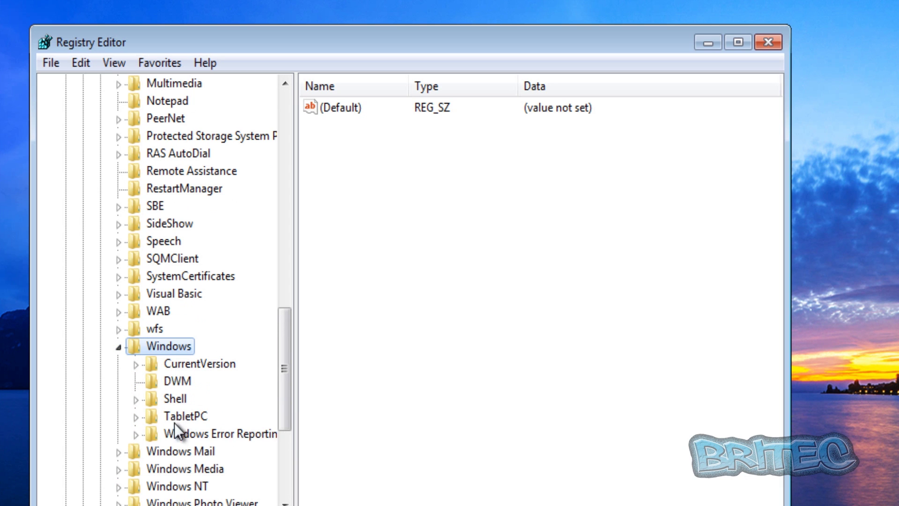
pyautogui.click(172, 364)
pyautogui.click(137, 365)
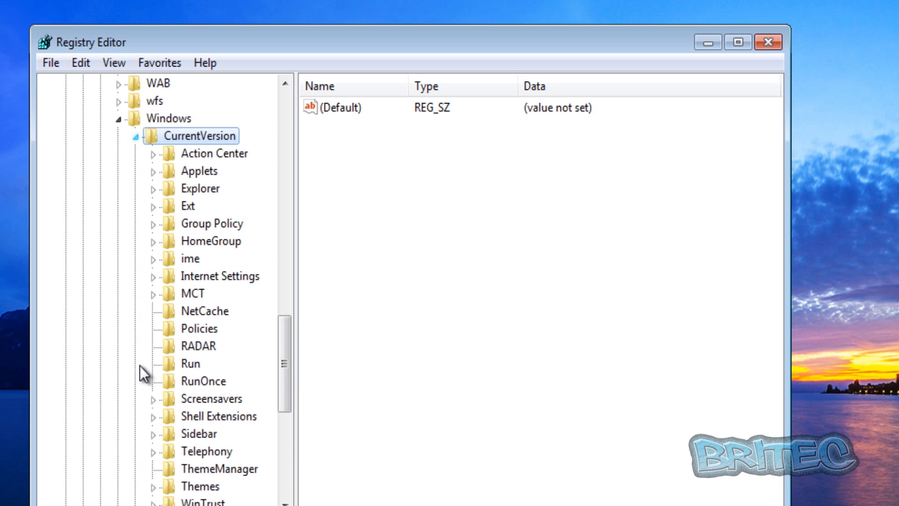
# - Delete the two startup values pointing to win7.exe and rar.exe from the Run key under HKEY_CURRENT_USER
pyautogui.click(188, 363)
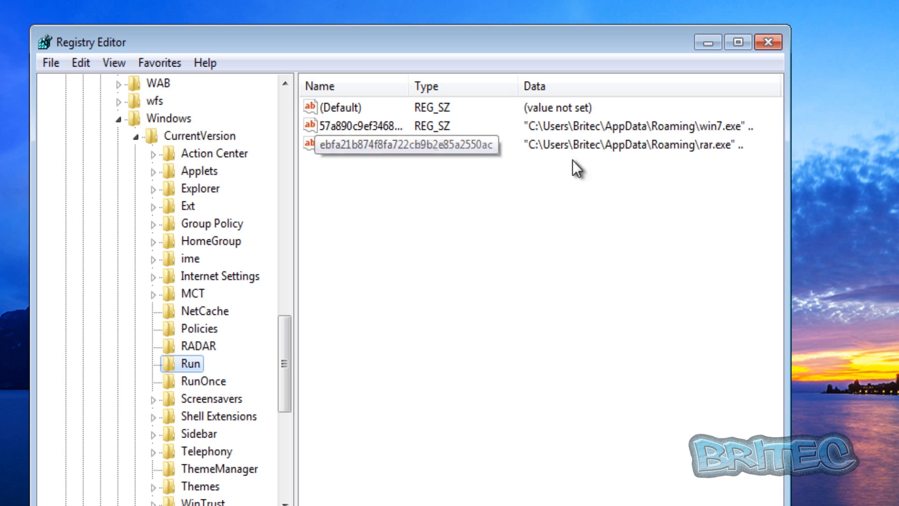
pyautogui.click(346, 142)
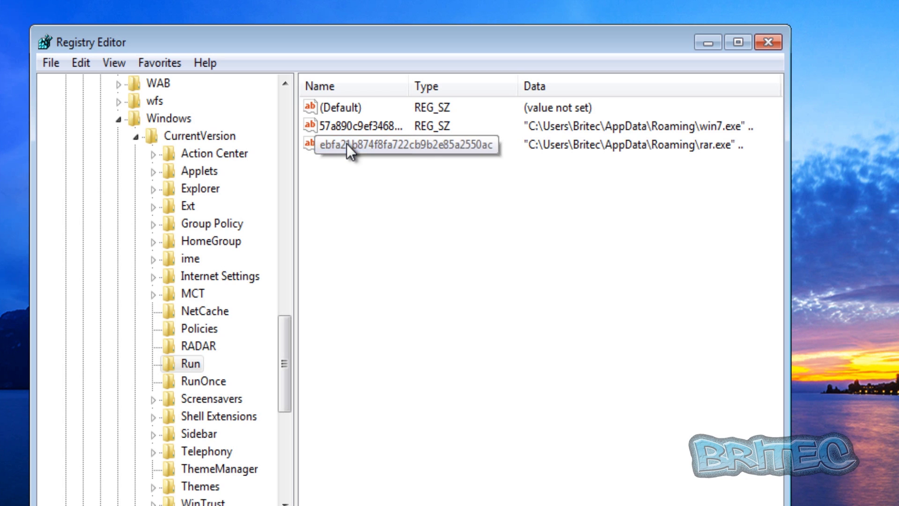
pyautogui.keyDown('shift'); pyautogui.click(345, 125); pyautogui.keyUp('shift')
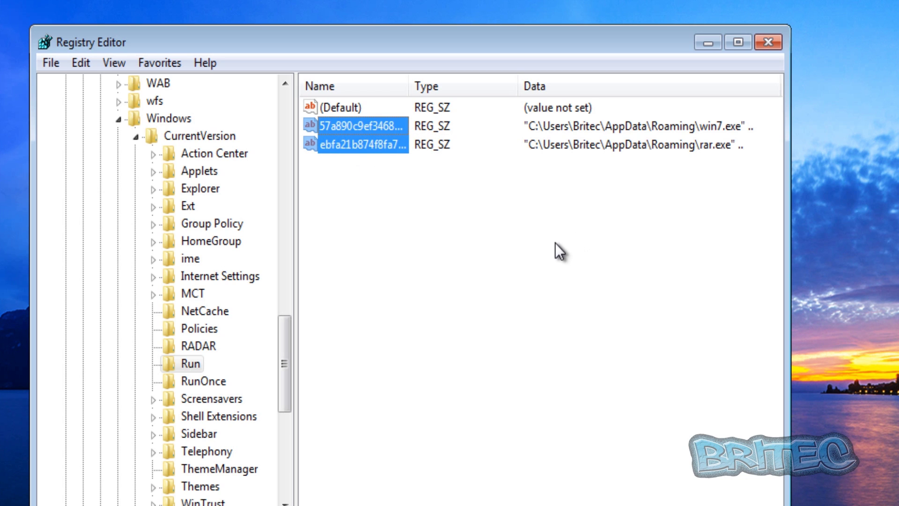
pyautogui.press('Delete')
pyautogui.click(510, 307)
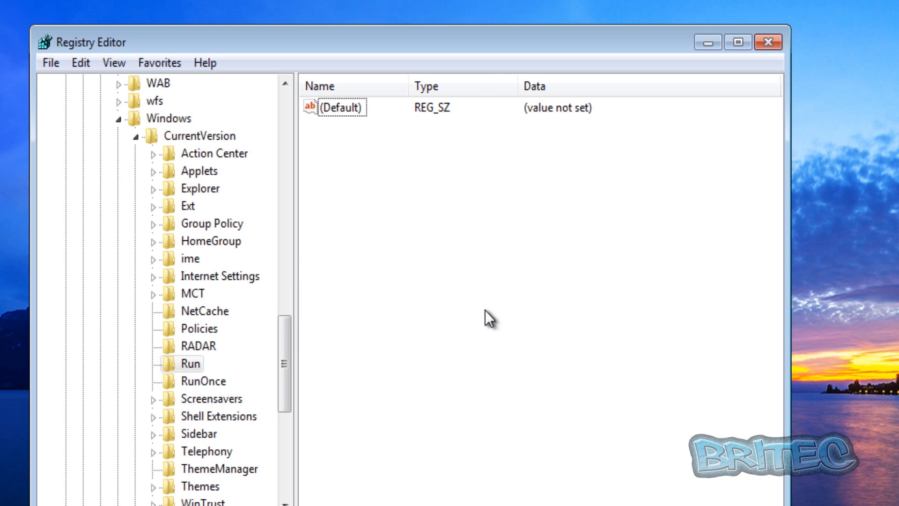
# - Check the current user's RunOnce key for suspicious startup values, and collapse the Windows key
pyautogui.click(209, 383)
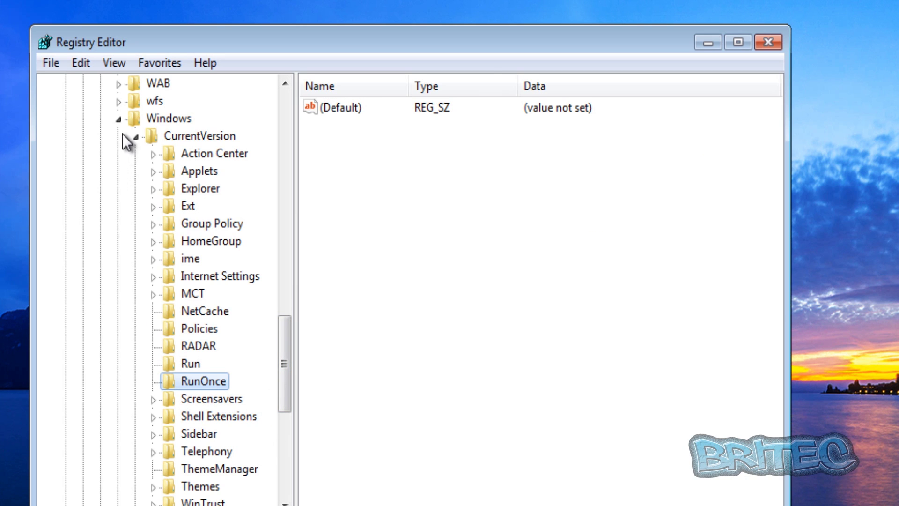
pyautogui.click(135, 138)
pyautogui.click(119, 120)
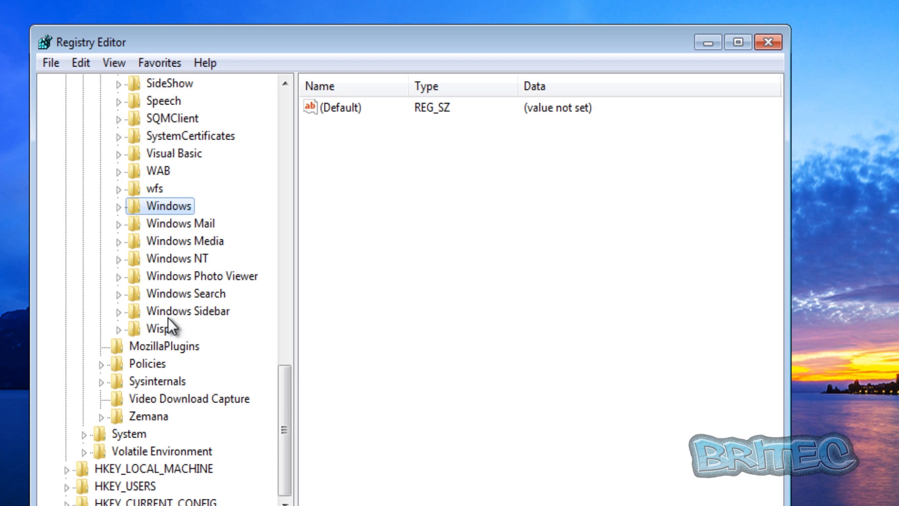
# - Inspect the Windows and Winlogon keys under the current user's Microsoft\Windows NT\CurrentVersion for malware entries
pyautogui.click(158, 248)
pyautogui.click(133, 260)
pyautogui.click(118, 259)
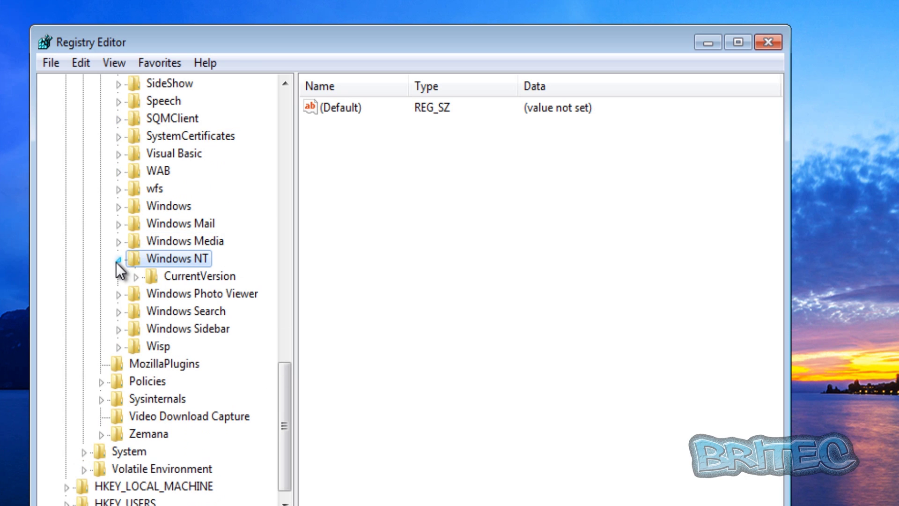
pyautogui.click(155, 275)
pyautogui.click(136, 277)
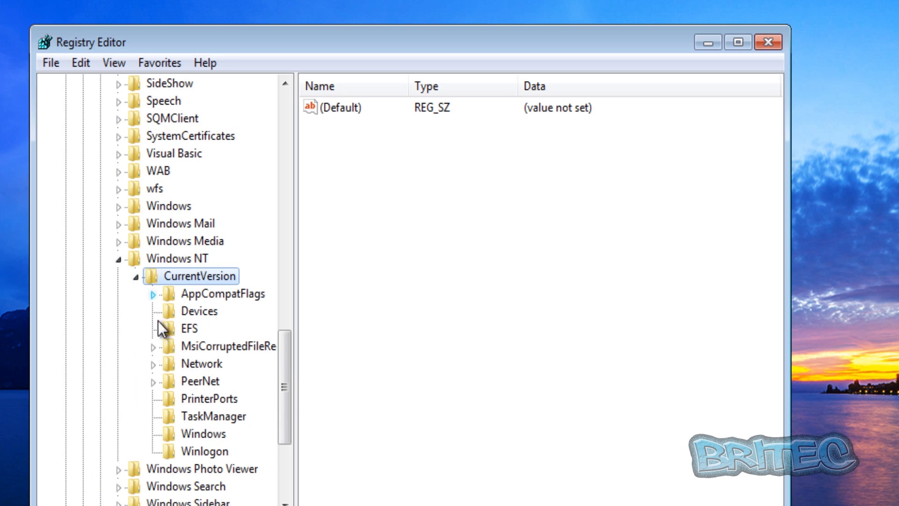
pyautogui.click(206, 434)
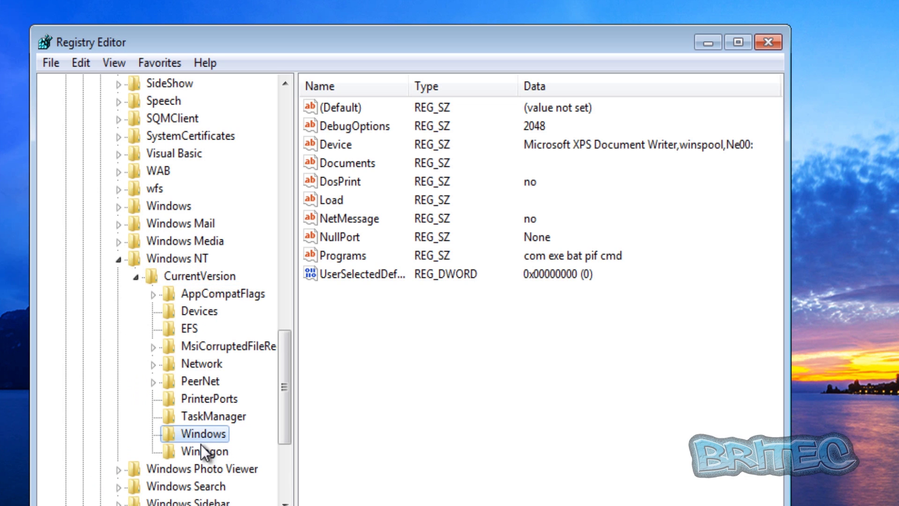
pyautogui.click(201, 451)
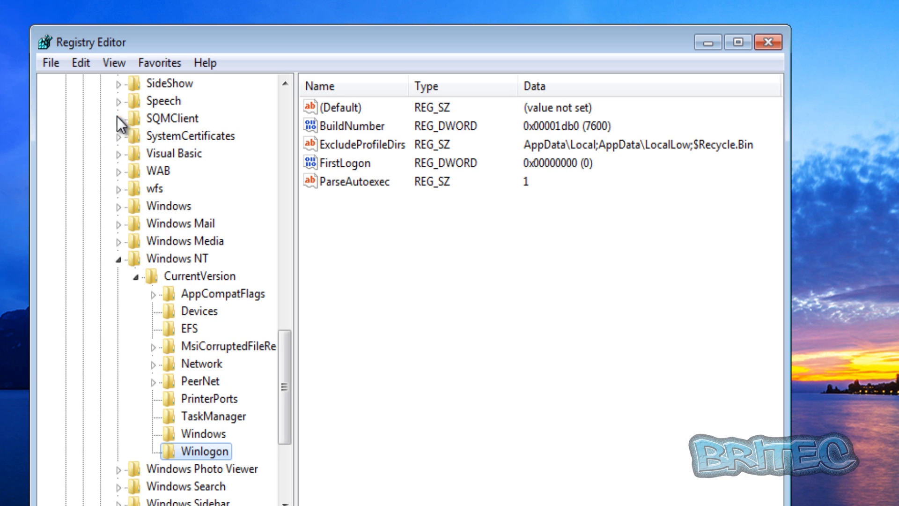
# - Collapse the Windows NT, Microsoft and Software keys and the whole HKEY_CURRENT_USER branch
pyautogui.click(135, 277)
pyautogui.click(119, 259)
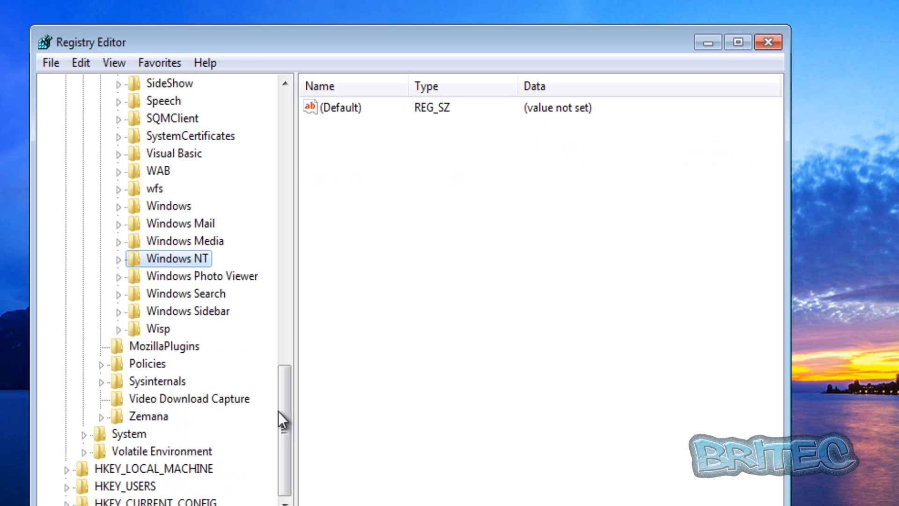
pyautogui.moveTo(284, 410); pyautogui.dragTo(299, 169)
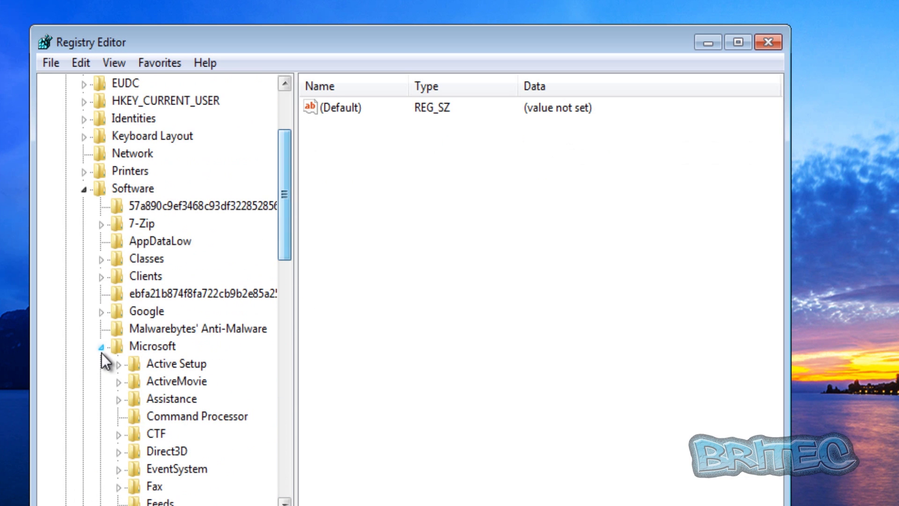
pyautogui.click(101, 347)
pyautogui.click(84, 189)
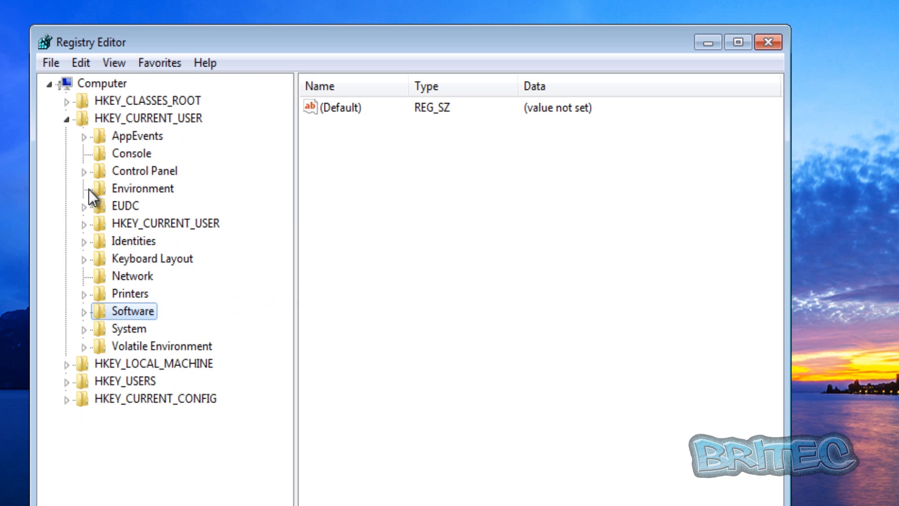
pyautogui.click(66, 119)
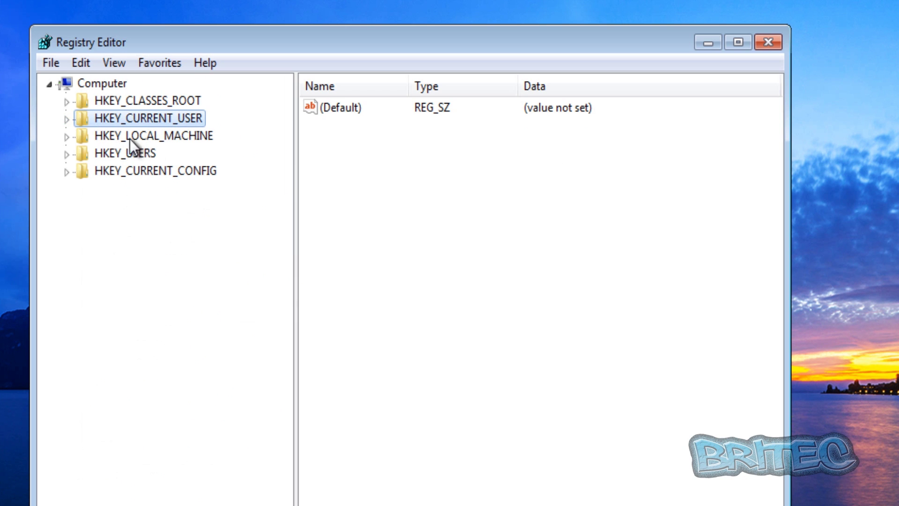
# - Expand the registry path HKEY_LOCAL_MACHINE\SOFTWARE\Microsoft\Windows\CurrentVersion
pyautogui.click(136, 141)
pyautogui.click(67, 137)
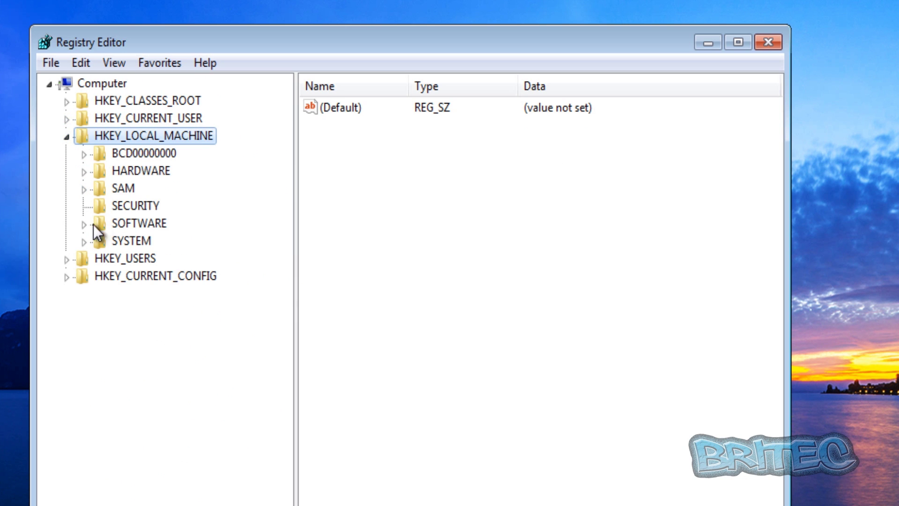
pyautogui.click(103, 223)
pyautogui.click(83, 225)
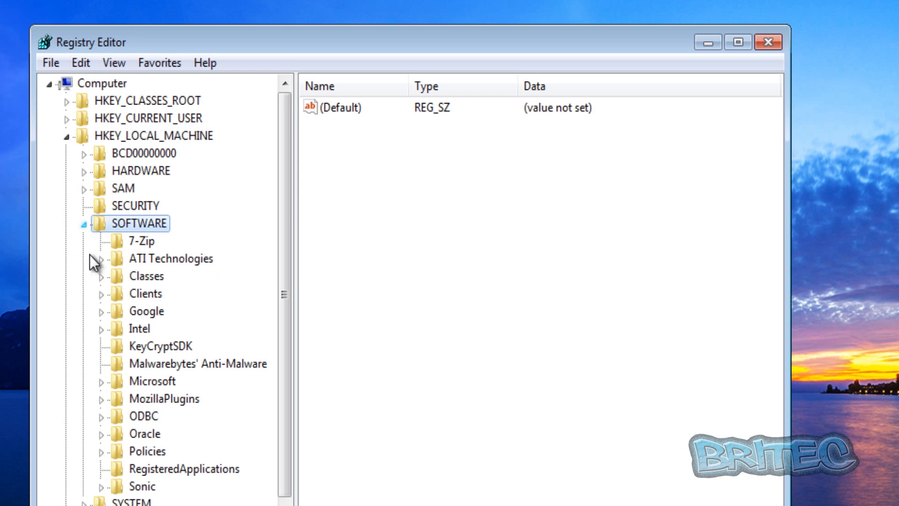
pyautogui.click(117, 384)
pyautogui.click(101, 382)
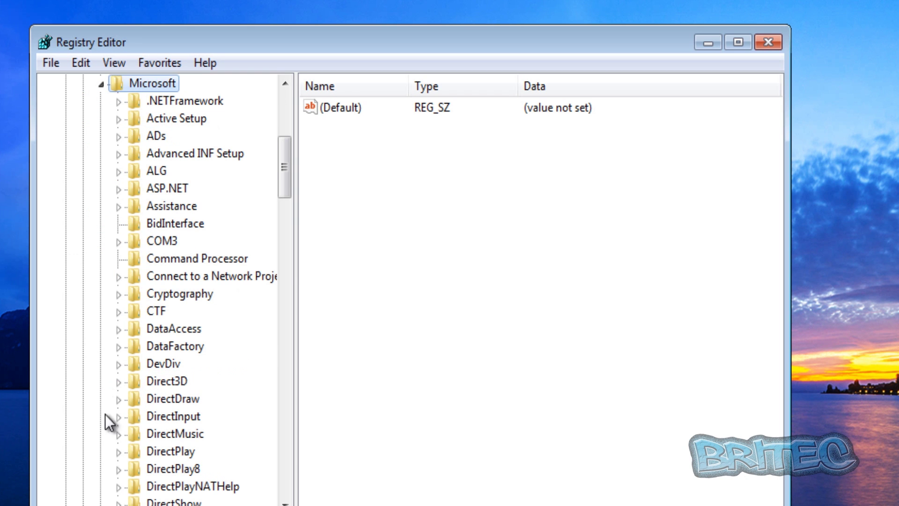
pyautogui.moveTo(286, 209); pyautogui.dragTo(311, 458)
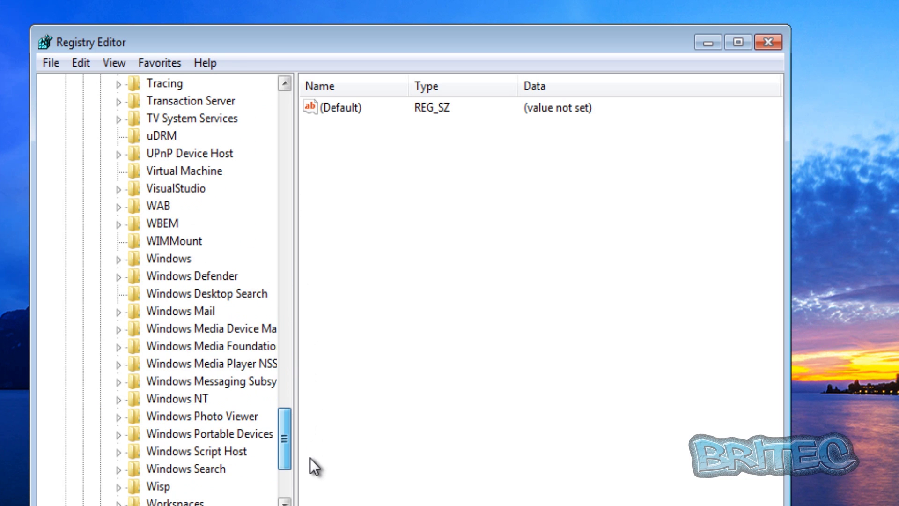
pyautogui.click(140, 262)
pyautogui.doubleClick(140, 264)
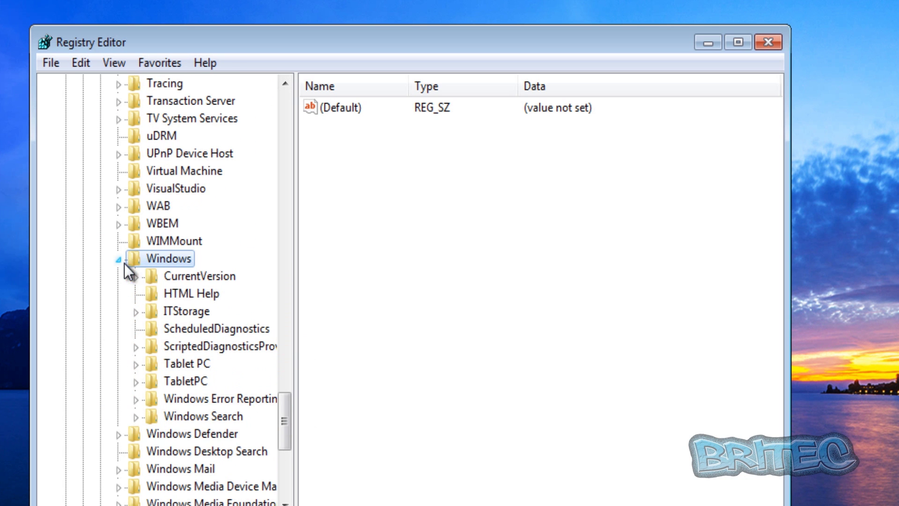
pyautogui.click(174, 270)
pyautogui.click(135, 276)
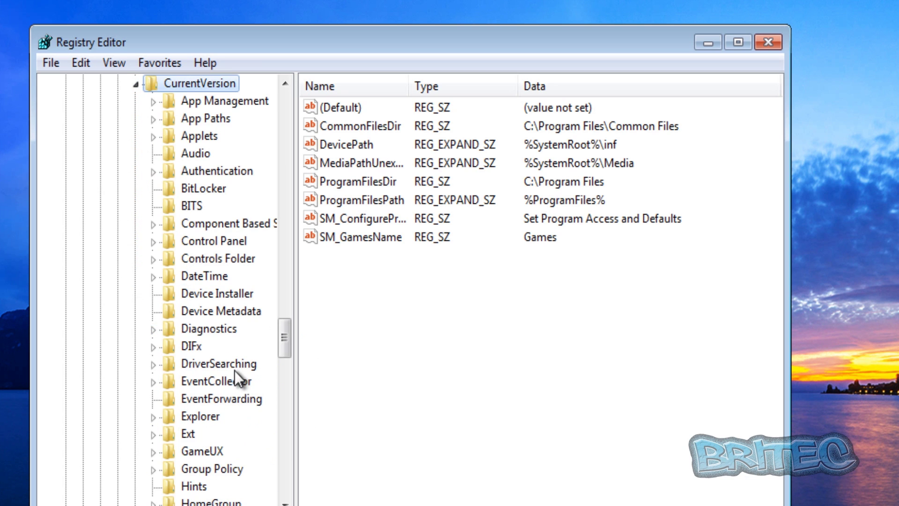
# - Delete the startup value pointing to win7.exe from the Run key under HKEY_LOCAL_MACHINE
pyautogui.moveTo(286, 343); pyautogui.dragTo(286, 390)
pyautogui.click(192, 381)
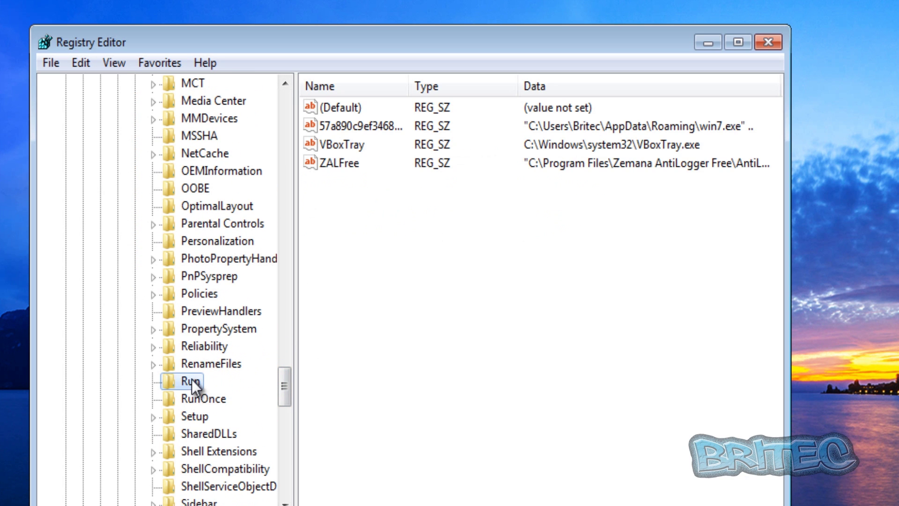
pyautogui.click(676, 122)
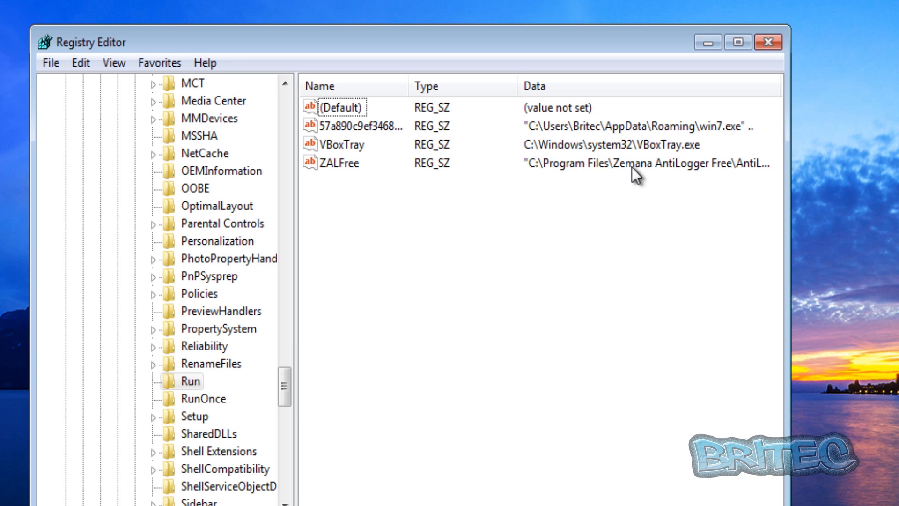
pyautogui.click(350, 124)
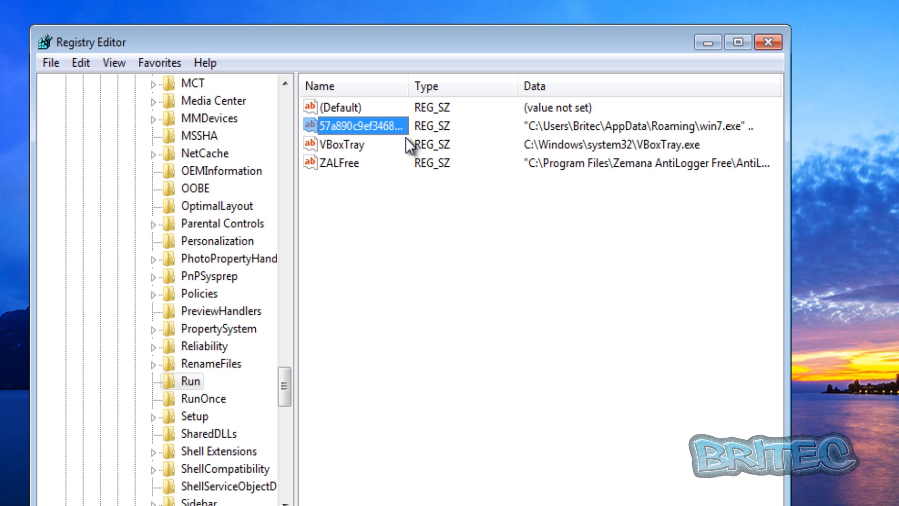
pyautogui.press('Delete')
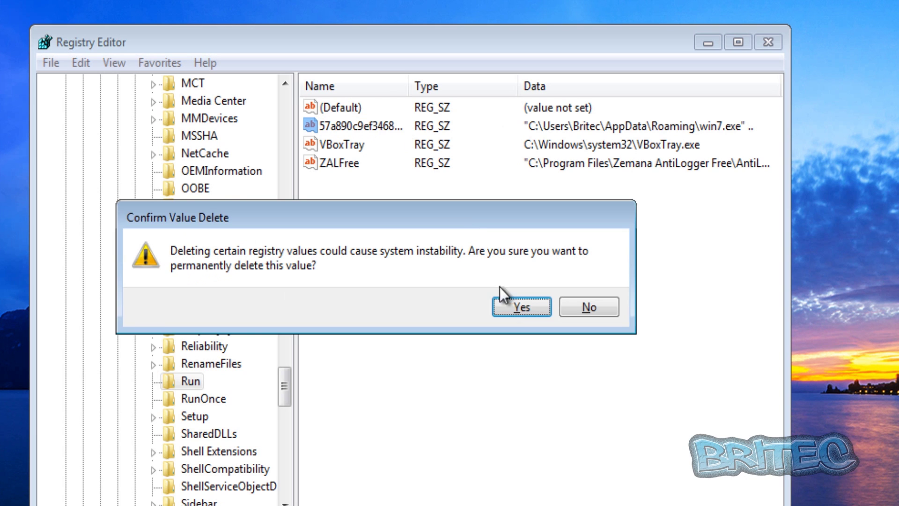
pyautogui.click(515, 307)
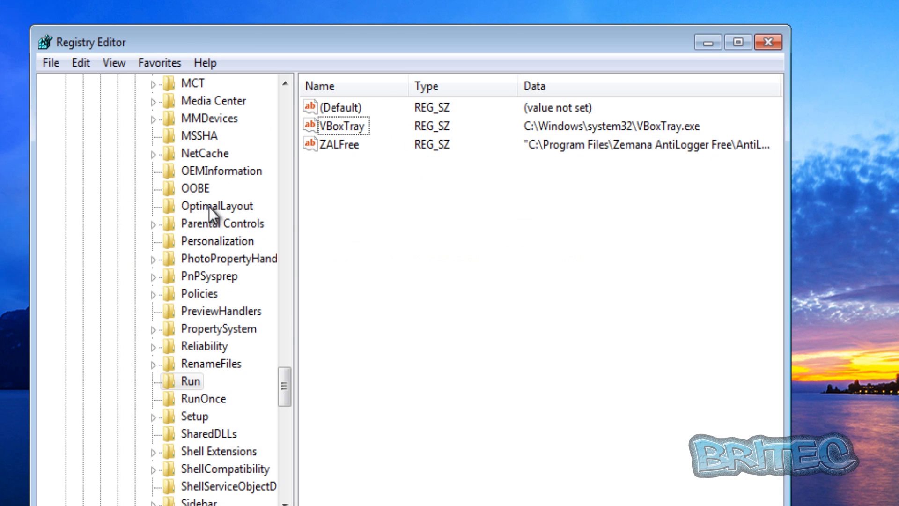
# - Check the RunOnce key under HKEY_LOCAL_MACHINE for startup values, and close Registry Editor
pyautogui.click(195, 397)
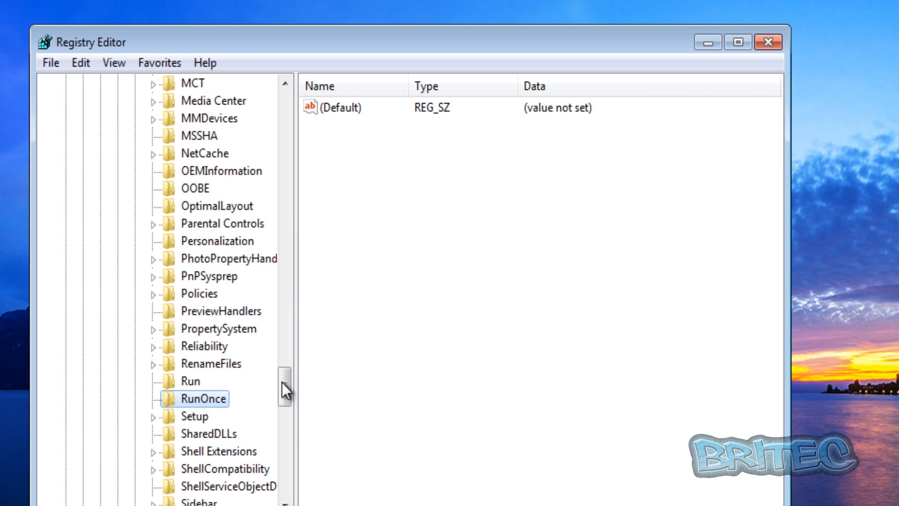
pyautogui.moveTo(280, 383); pyautogui.dragTo(271, 95)
pyautogui.click(66, 136)
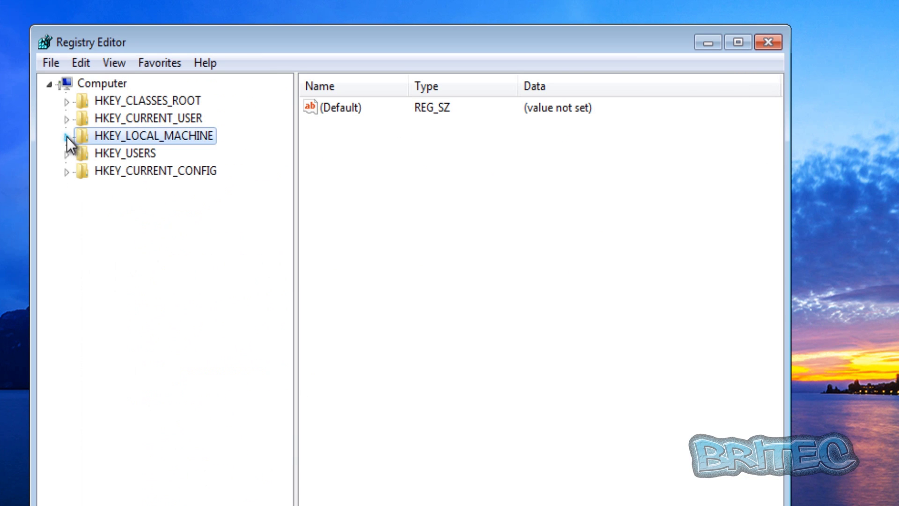
pyautogui.click(769, 42)
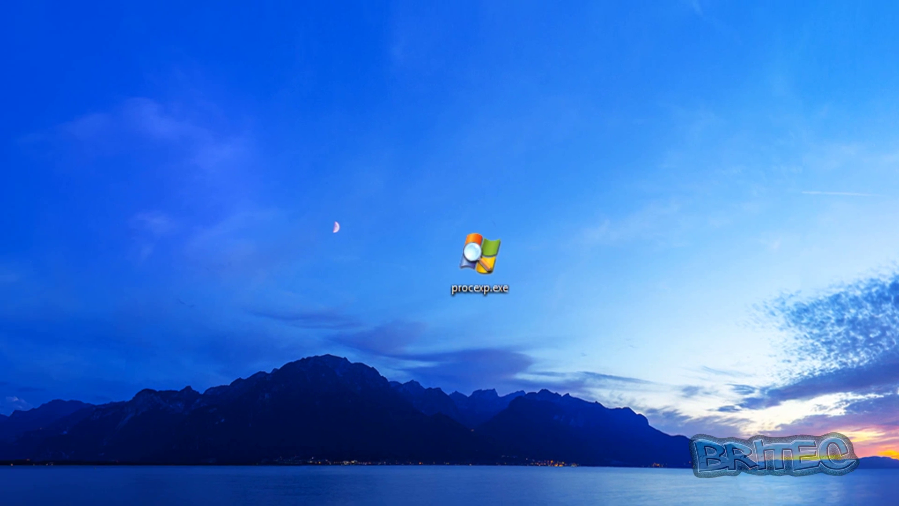
# - Empty the Recycle Bin, permanently deleting its contents
pyautogui.rightClick(52, 41)
pyautogui.click(79, 72)
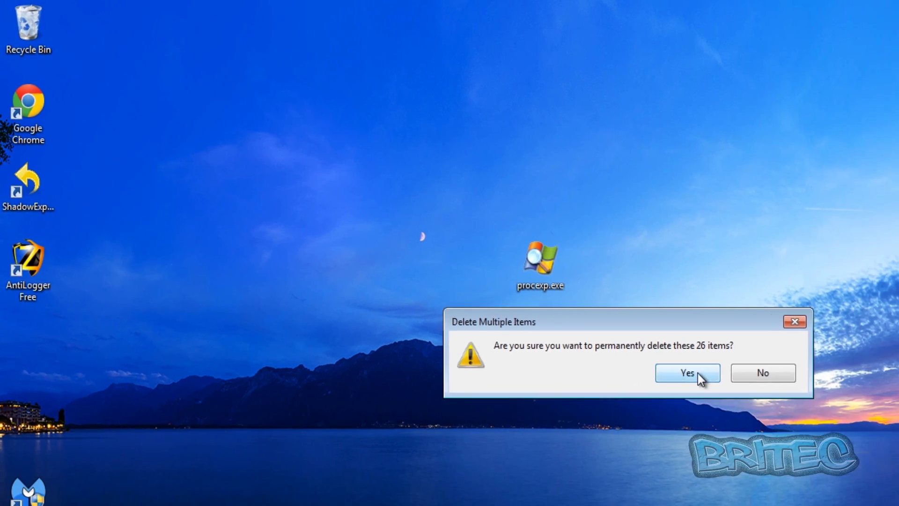
pyautogui.click(698, 375)
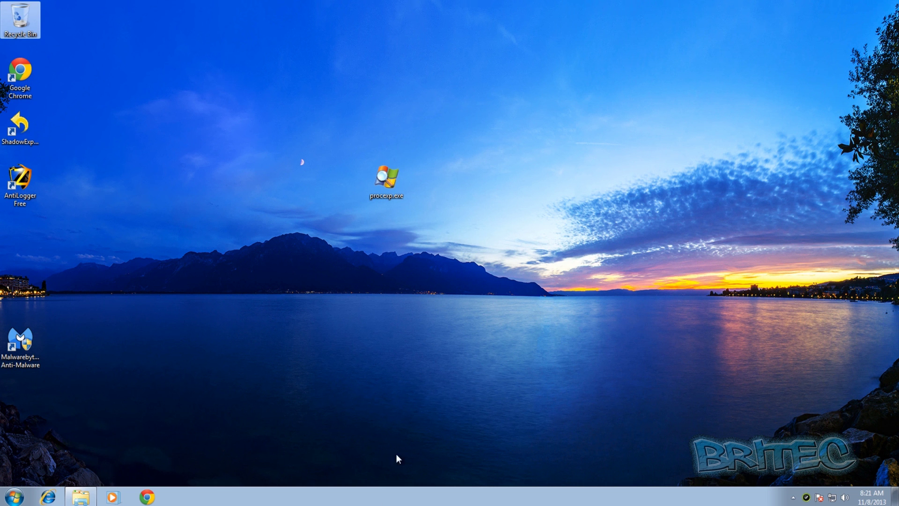
# - Check the running processes in Windows Task Manager for remaining malware, and close it
pyautogui.rightClick(396, 500)
pyautogui.click(445, 463)
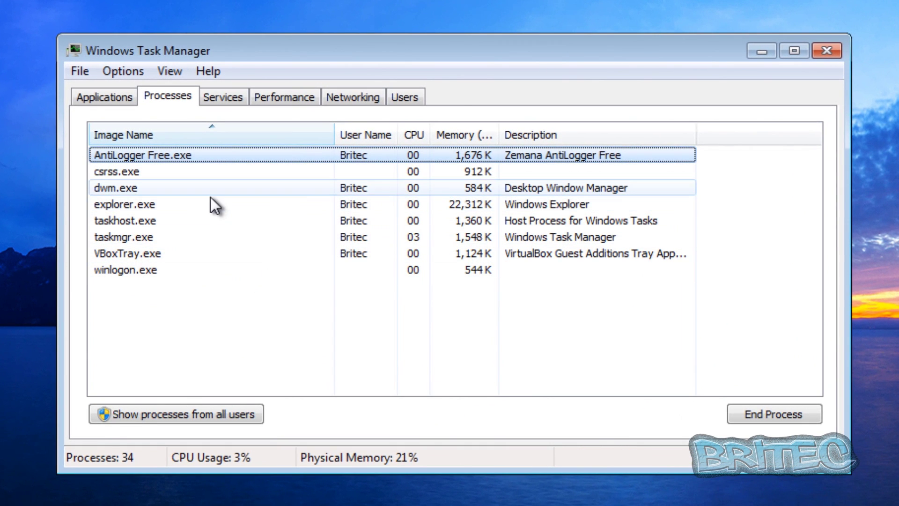
pyautogui.click(827, 51)
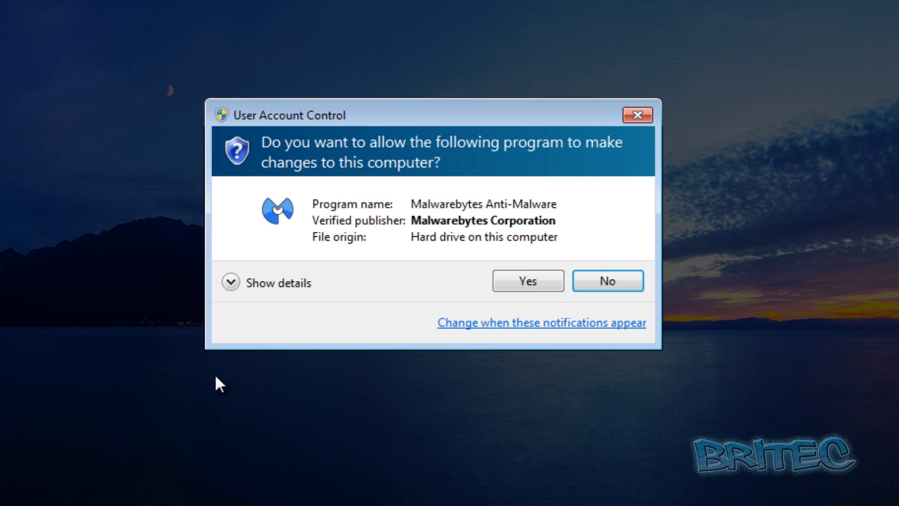
# - Launch Malwarebytes Anti-Malware, allow it to make changes to the computer, and check for database updates
pyautogui.click(526, 275)
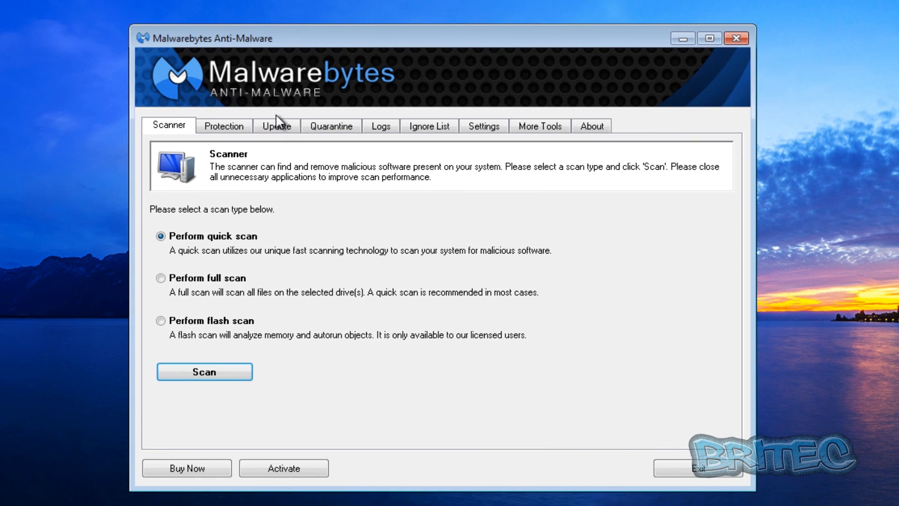
pyautogui.click(277, 123)
pyautogui.click(237, 284)
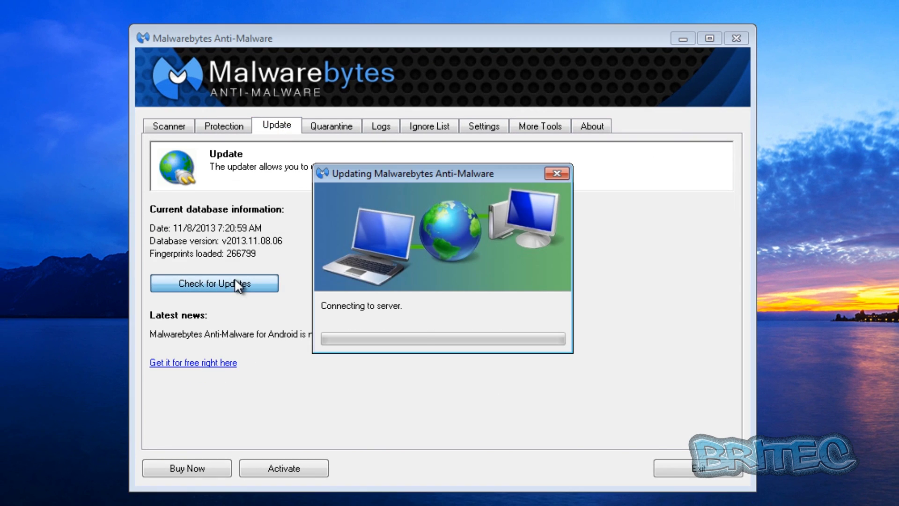
pyautogui.click(528, 305)
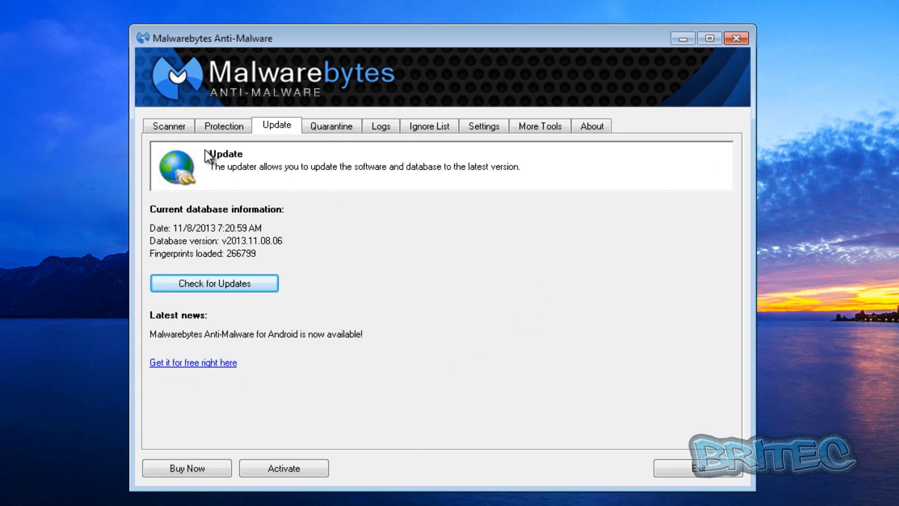
# - Run a quick scan of the system, close the scan log, and exit Malwarebytes Anti-Malware
pyautogui.click(167, 127)
pyautogui.click(224, 375)
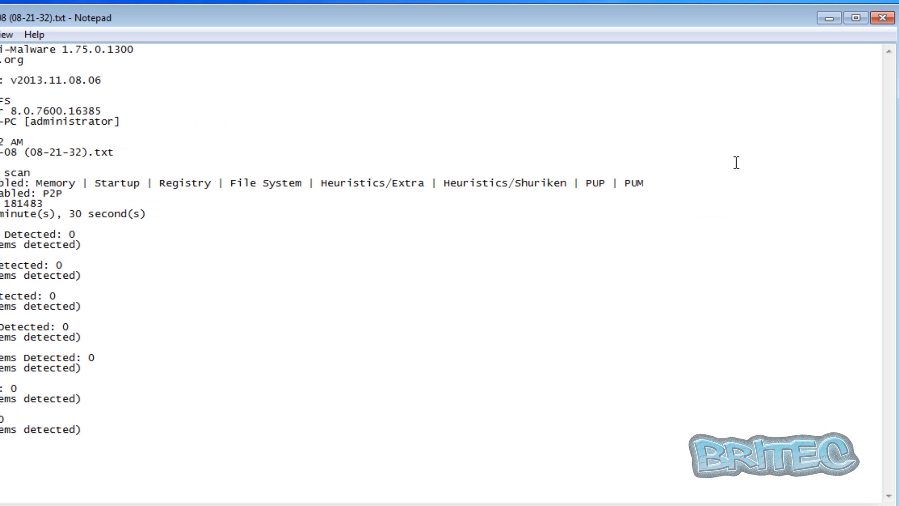
pyautogui.click(882, 18)
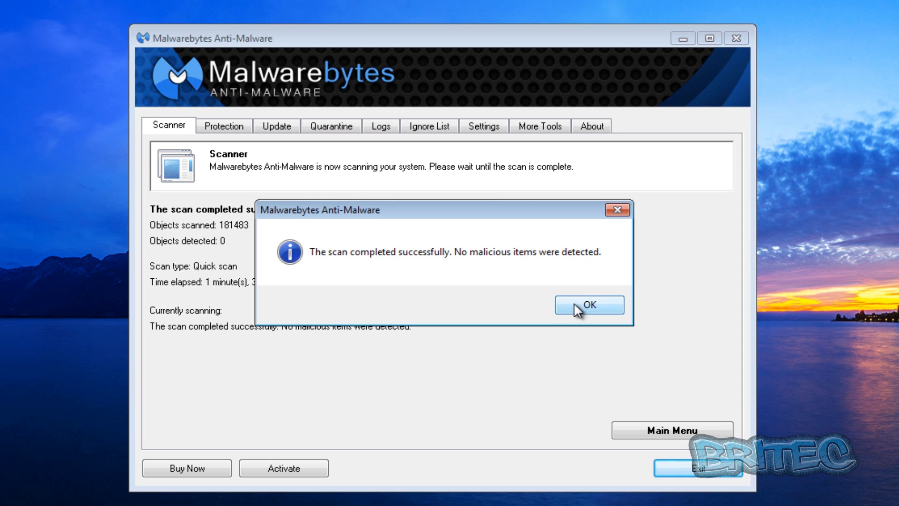
pyautogui.click(574, 302)
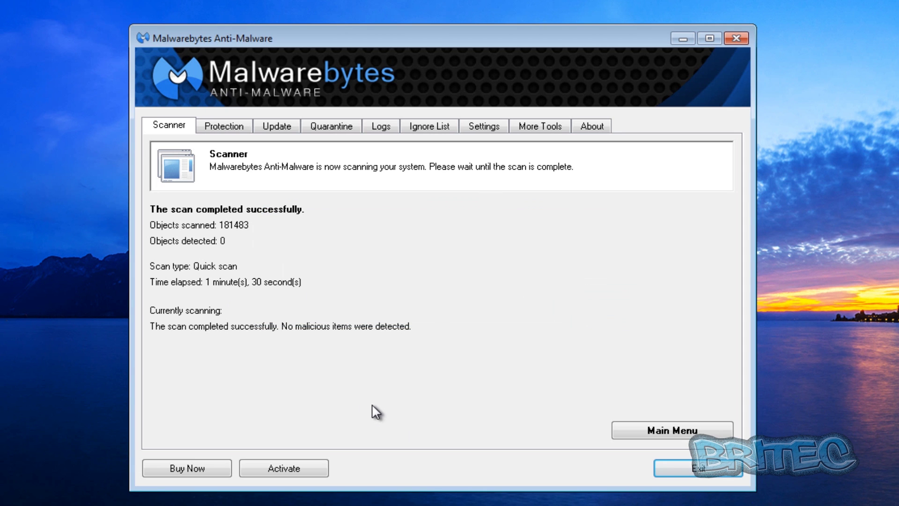
pyautogui.click(704, 469)
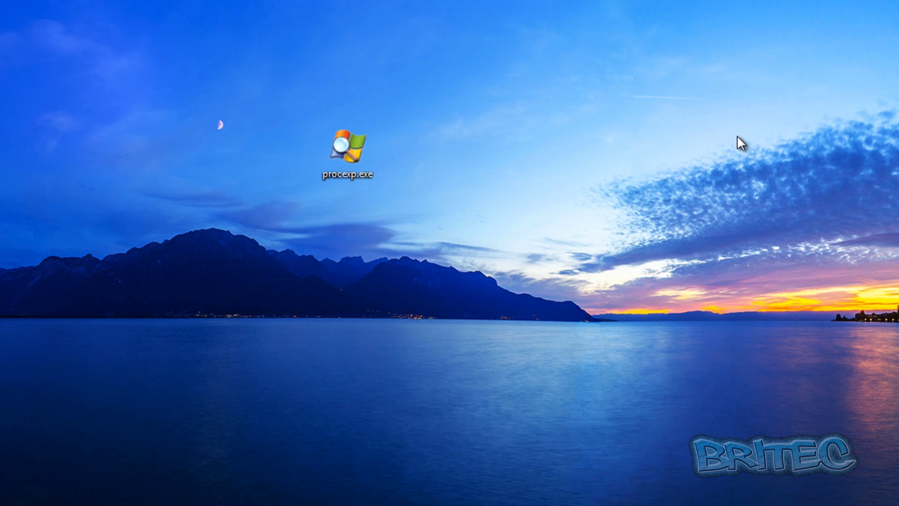